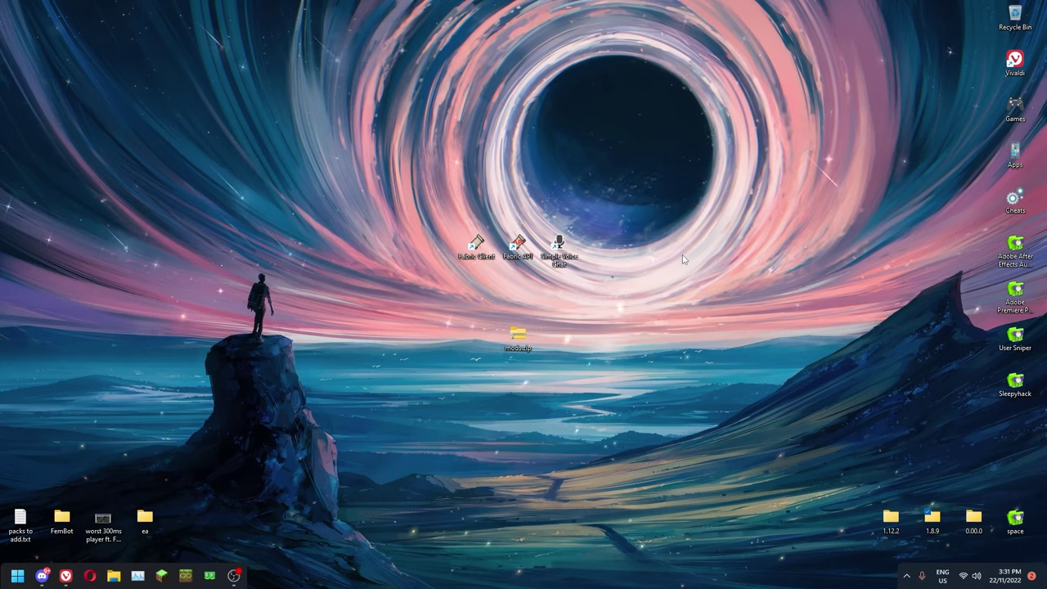
pyautogui.moveTo(684, 252); pyautogui.dragTo(417, 228)
pyautogui.click(416, 228)
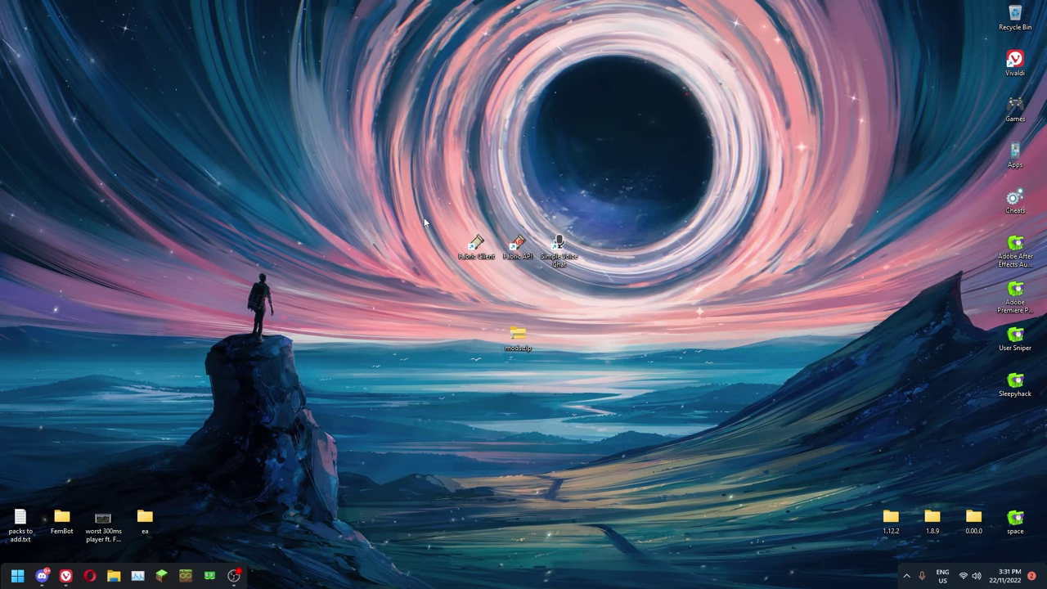
pyautogui.moveTo(424, 208); pyautogui.dragTo(603, 273)
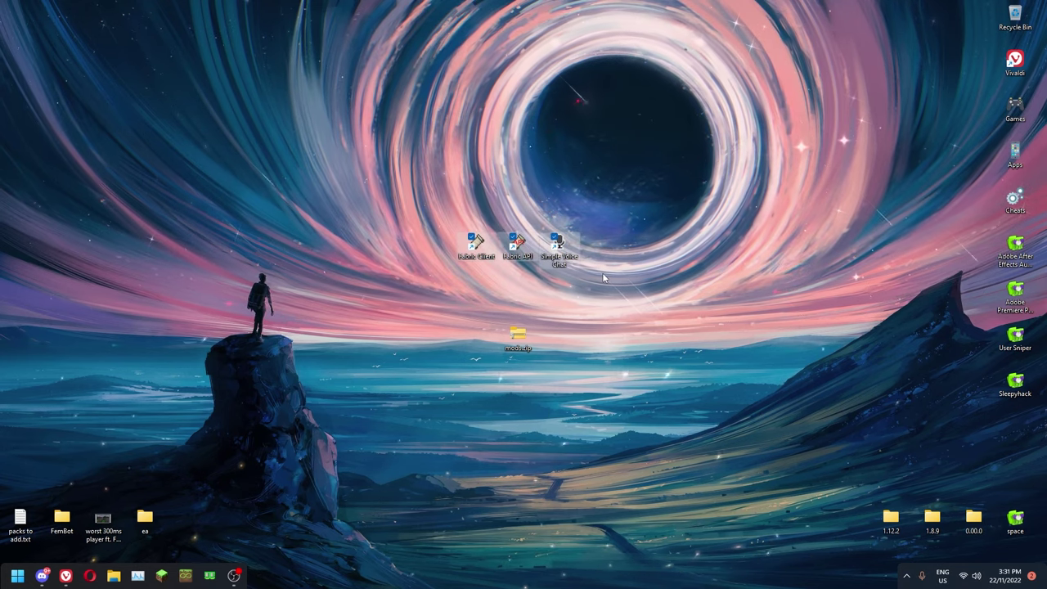
pyautogui.click(603, 272)
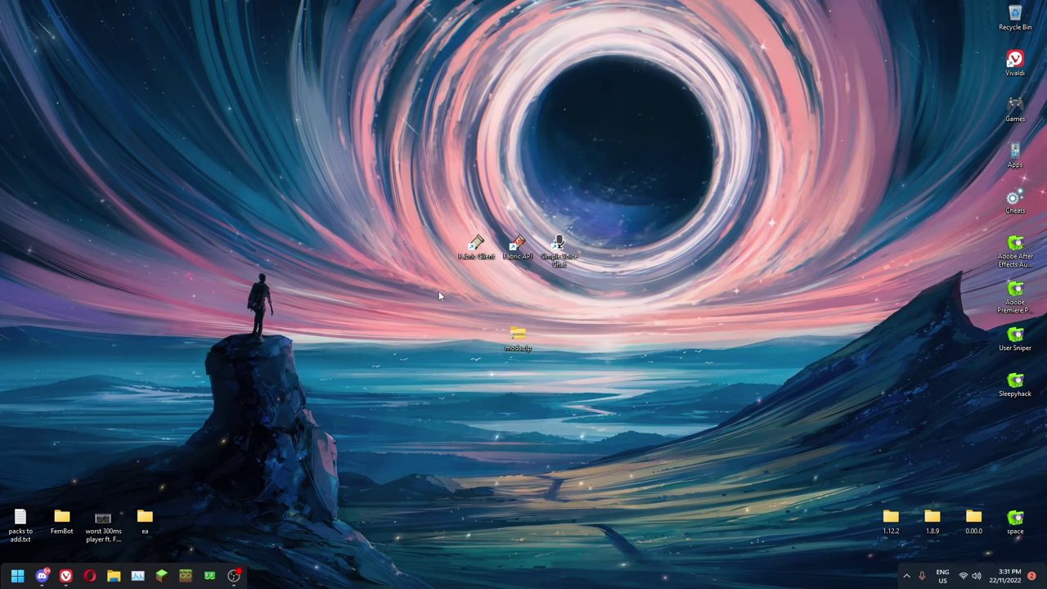
# Step: Open the Fabric Client shortcut's website and download the Windows Fabric installer to the Downloads folder
pyautogui.doubleClick(483, 255)
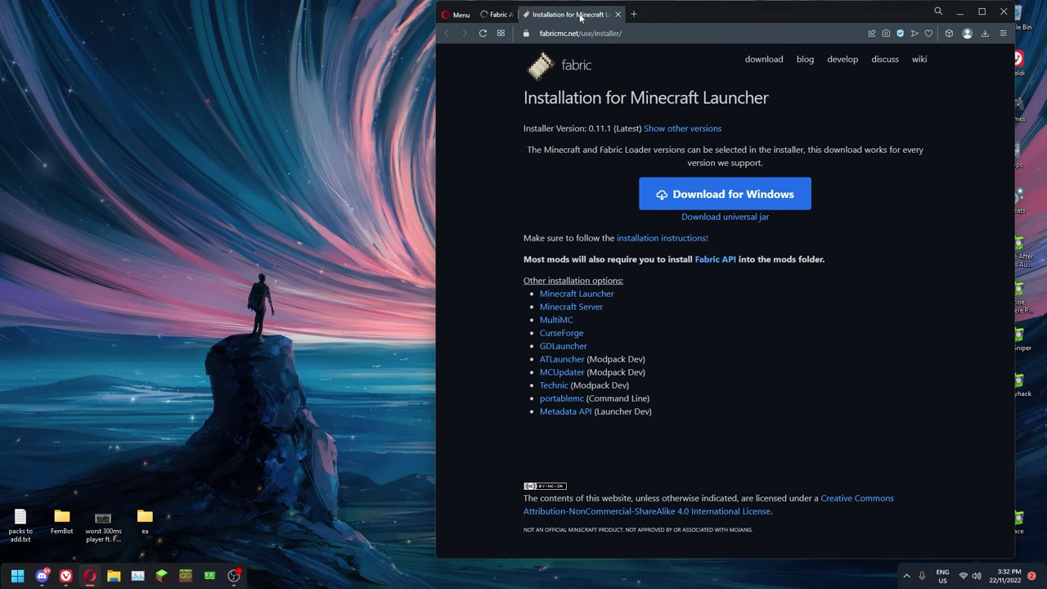
pyautogui.click(575, 14)
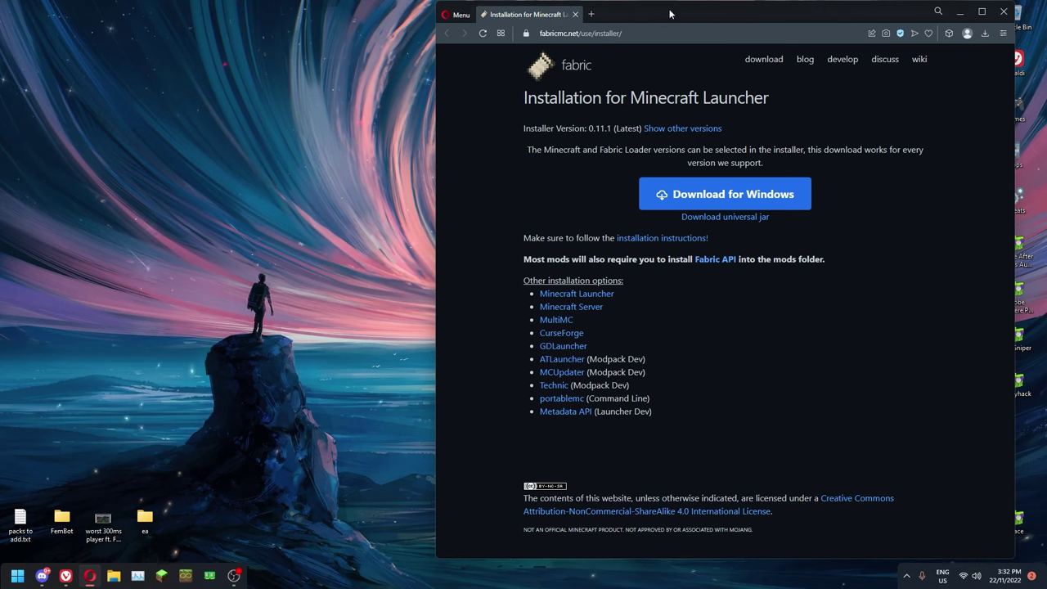
pyautogui.moveTo(670, 14); pyautogui.dragTo(475, 21)
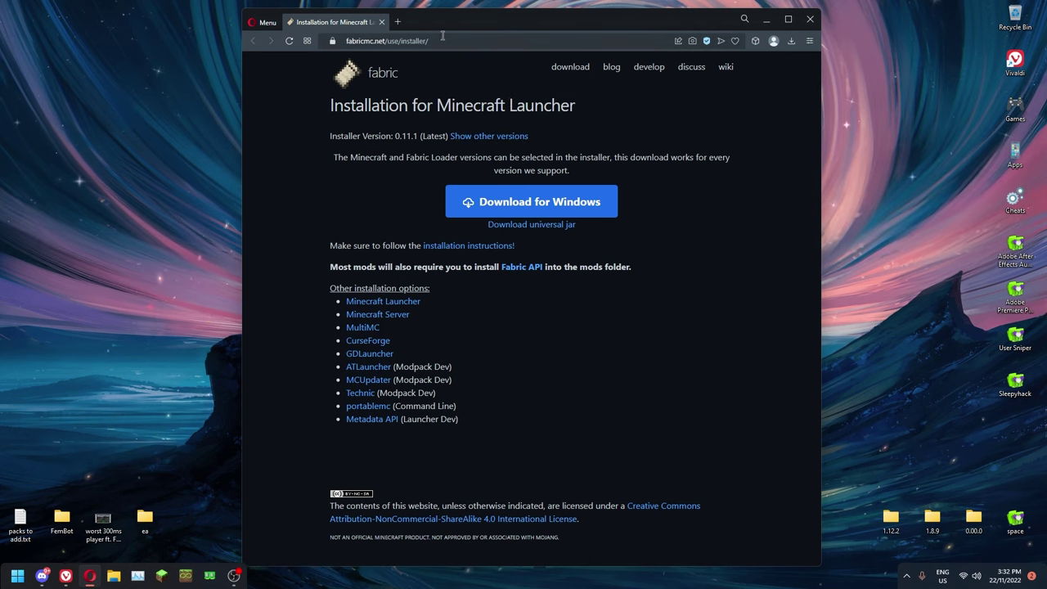
pyautogui.click(528, 203)
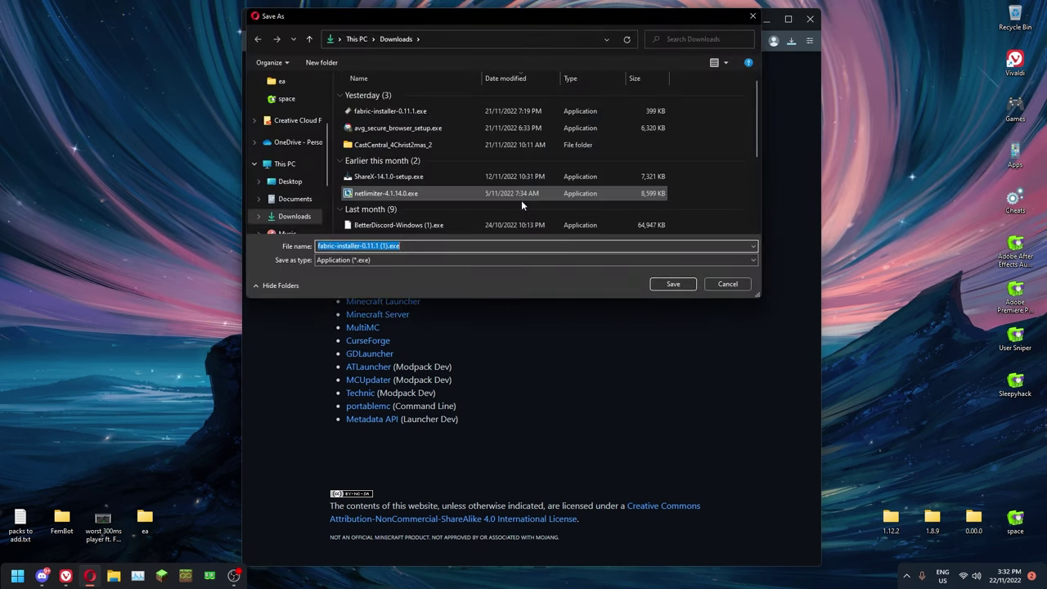
pyautogui.click(657, 284)
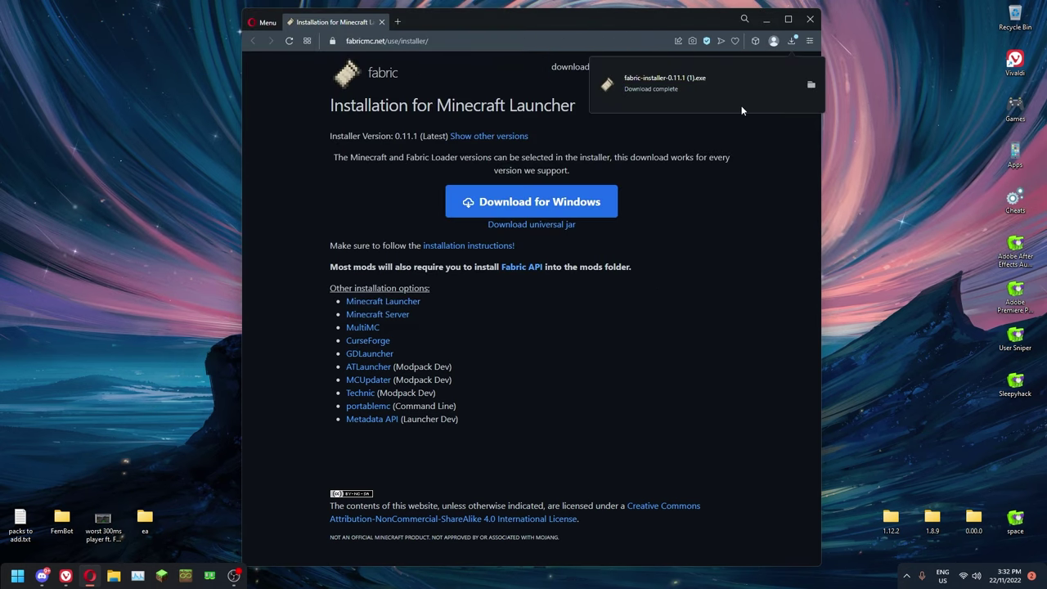
# Step: Launch the downloaded fabric-installer-0.11.1 (1).exe and clear the browser out of its way
pyautogui.click(647, 82)
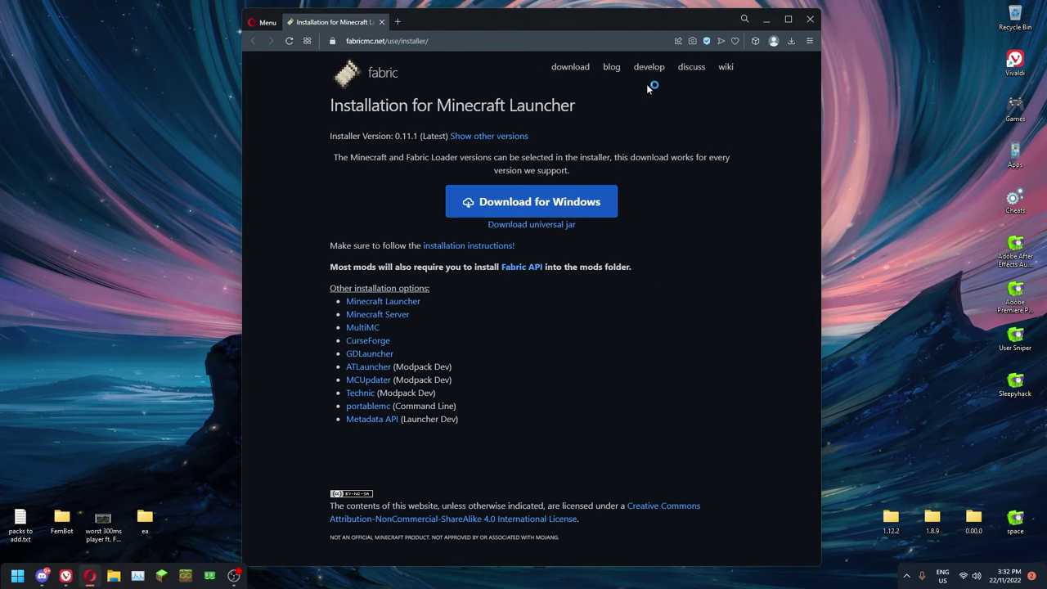
pyautogui.click(763, 20)
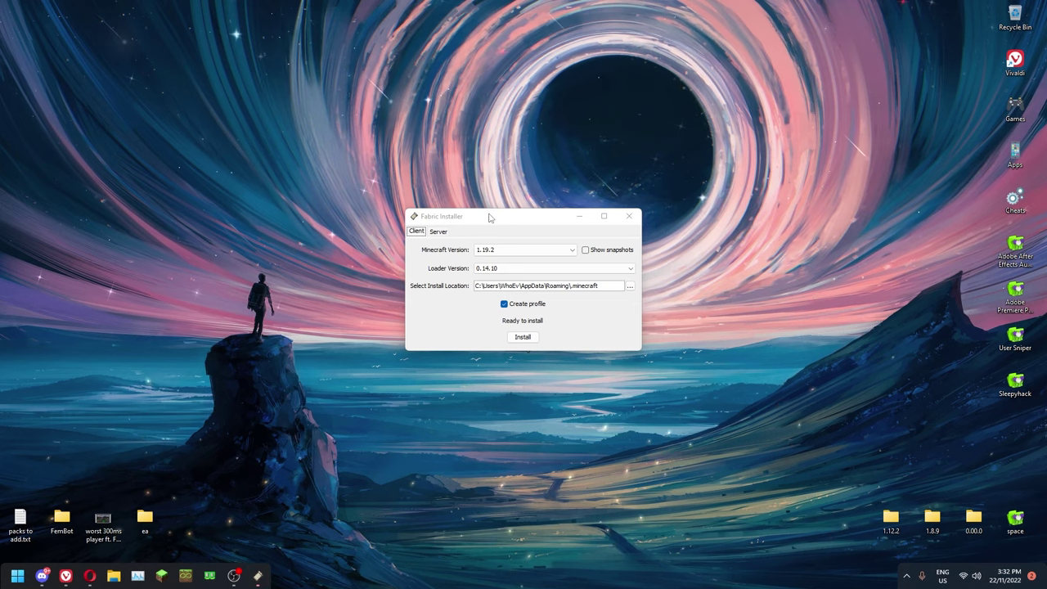
pyautogui.moveTo(489, 217); pyautogui.dragTo(488, 72)
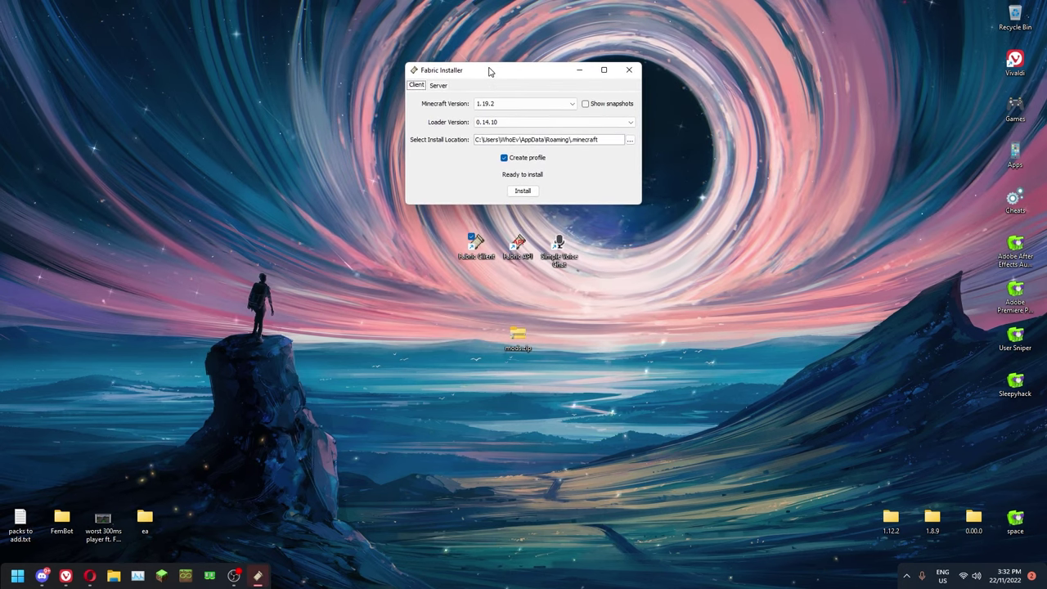
# Step: Install the Fabric client with loader version 0.14.10 for Minecraft 1.19.2 and close the installer
pyautogui.click(485, 107)
pyautogui.click(484, 106)
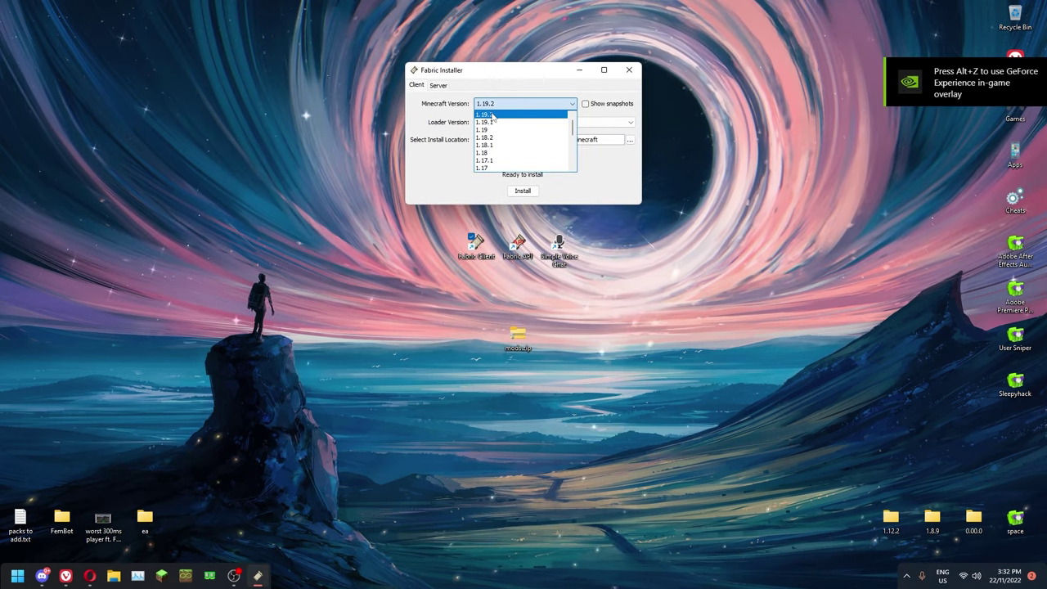
pyautogui.click(492, 114)
pyautogui.click(494, 122)
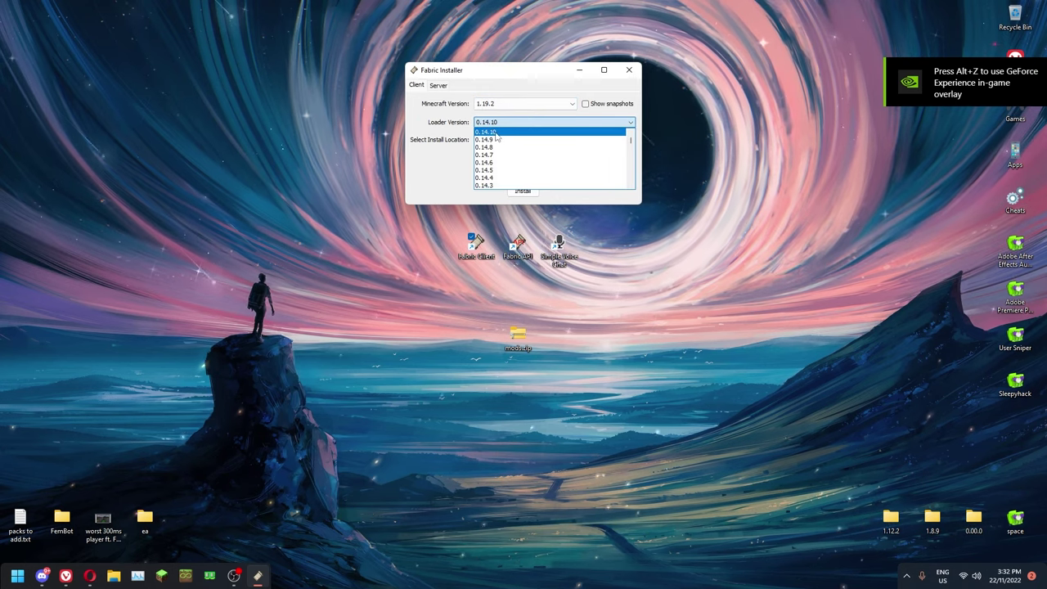
pyautogui.click(488, 133)
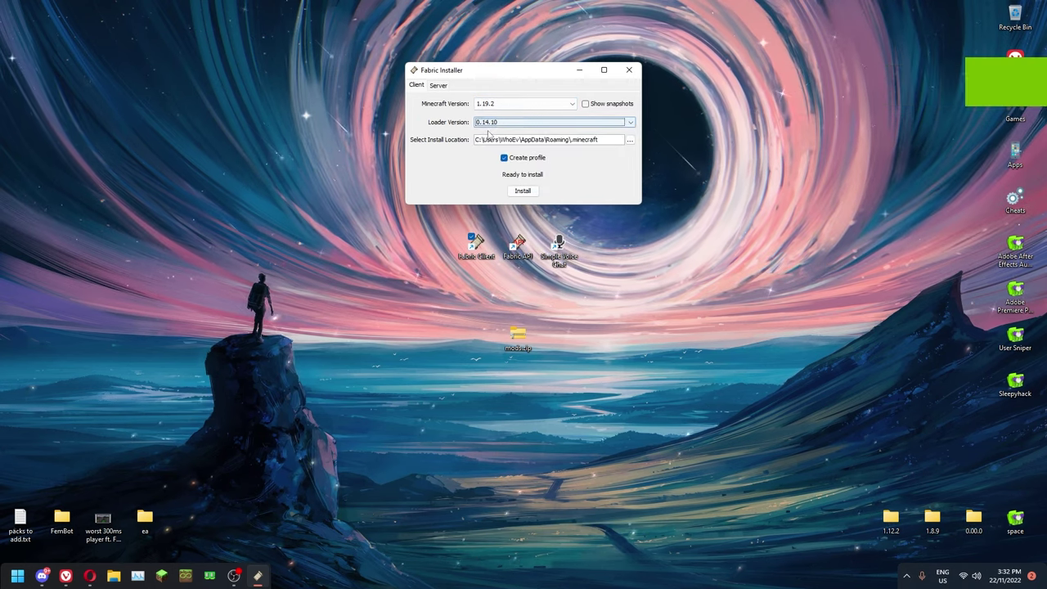
pyautogui.click(522, 191)
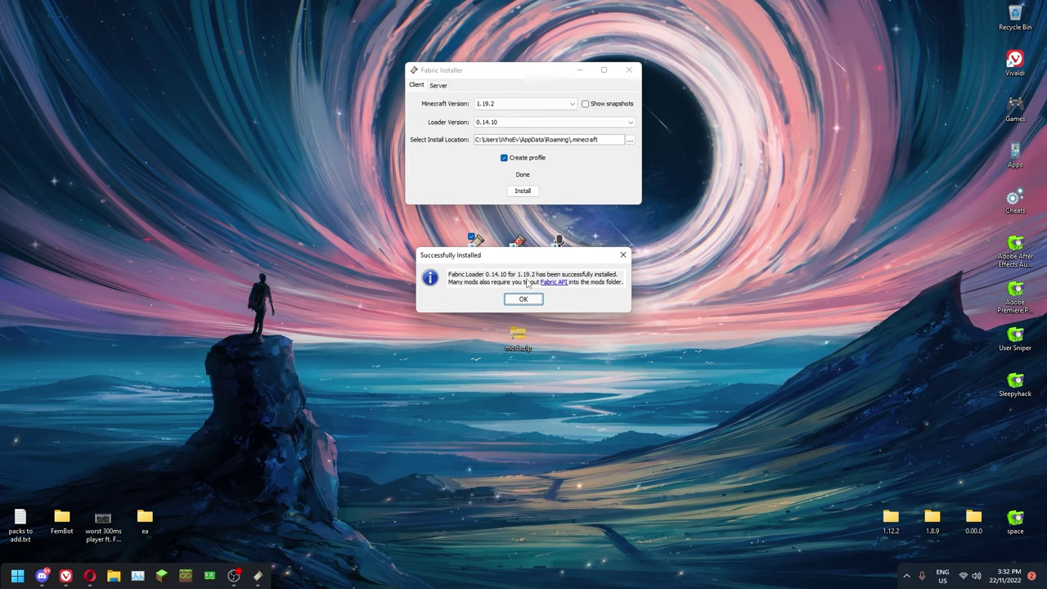
pyautogui.click(522, 300)
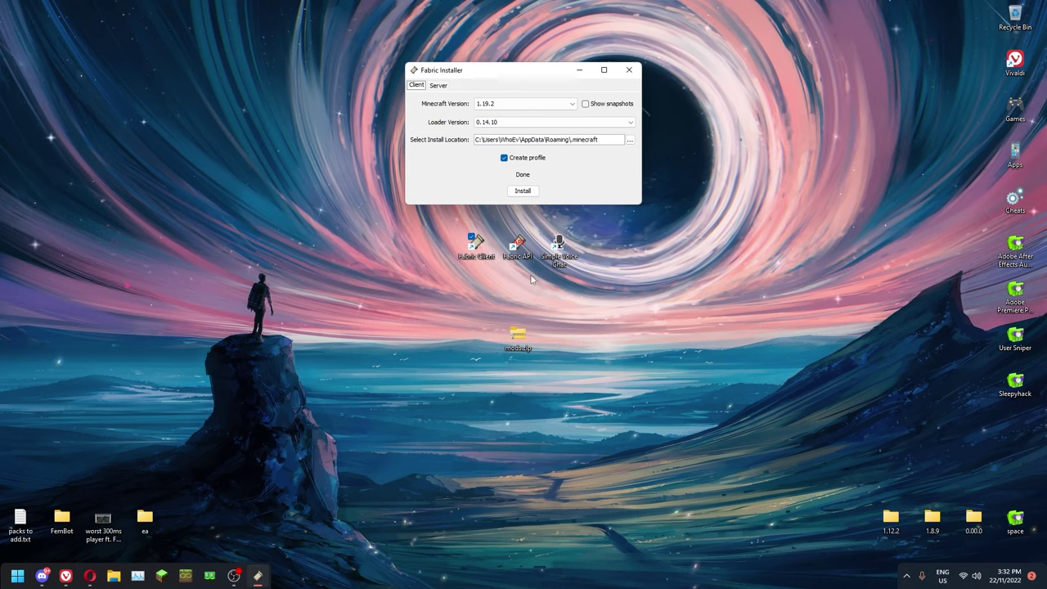
pyautogui.click(629, 72)
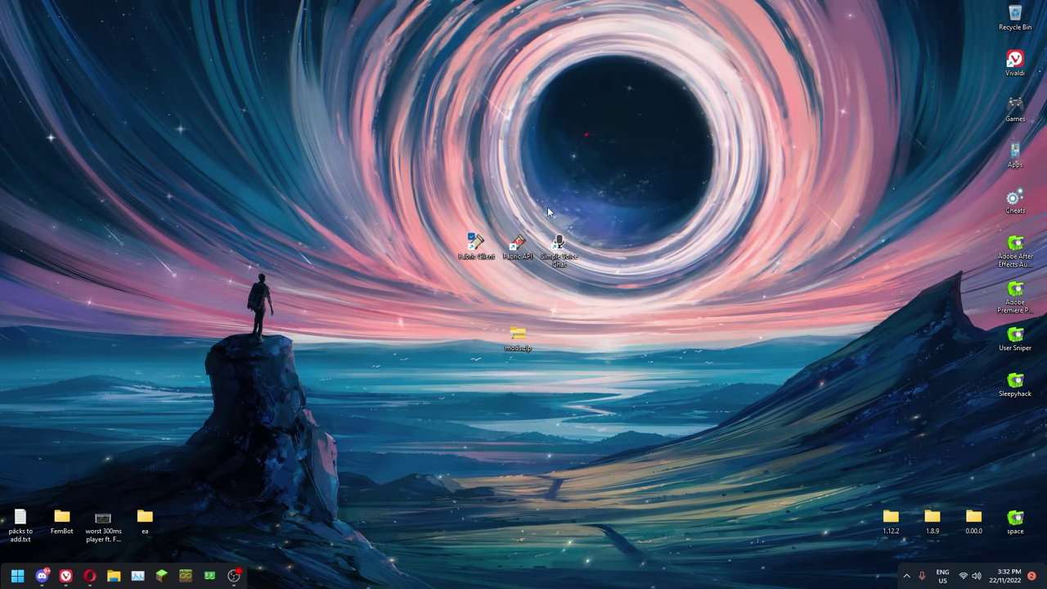
# Step: Open the Fabric API shortcut's file page, download fabric-api-0.67.0+1.19.2.jar to the Downloads folder and return to the desktop
pyautogui.doubleClick(514, 248)
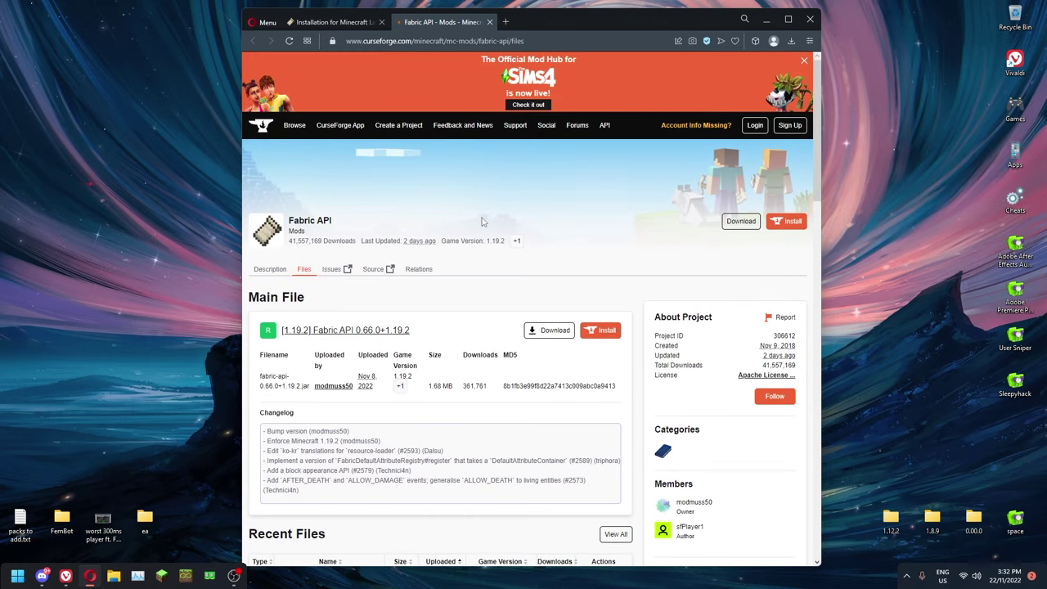
pyautogui.scroll(-2, 469, 303)
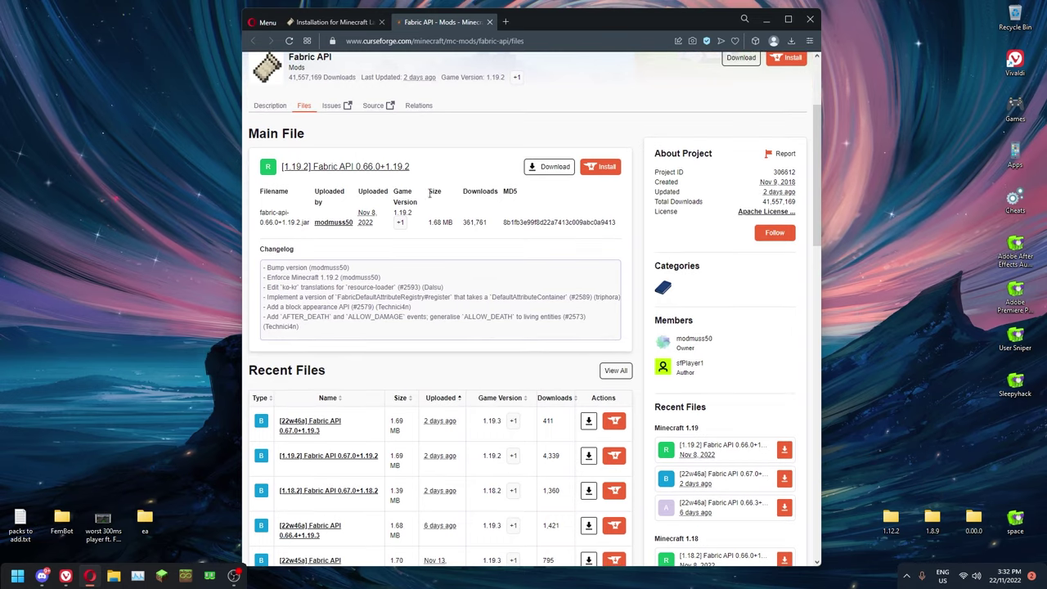
pyautogui.scroll(-1, 318, 233)
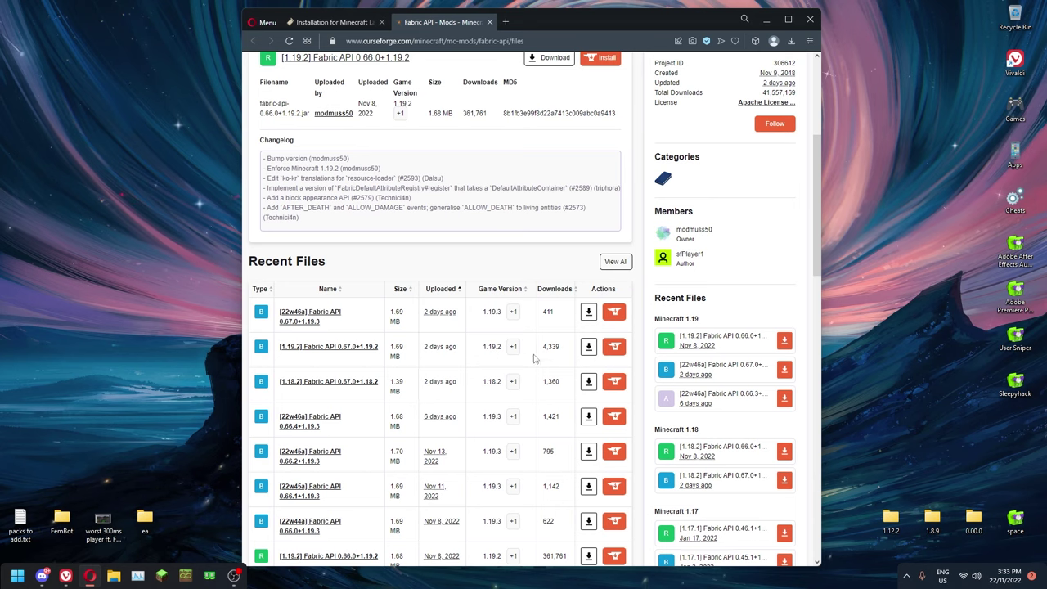
pyautogui.click(588, 347)
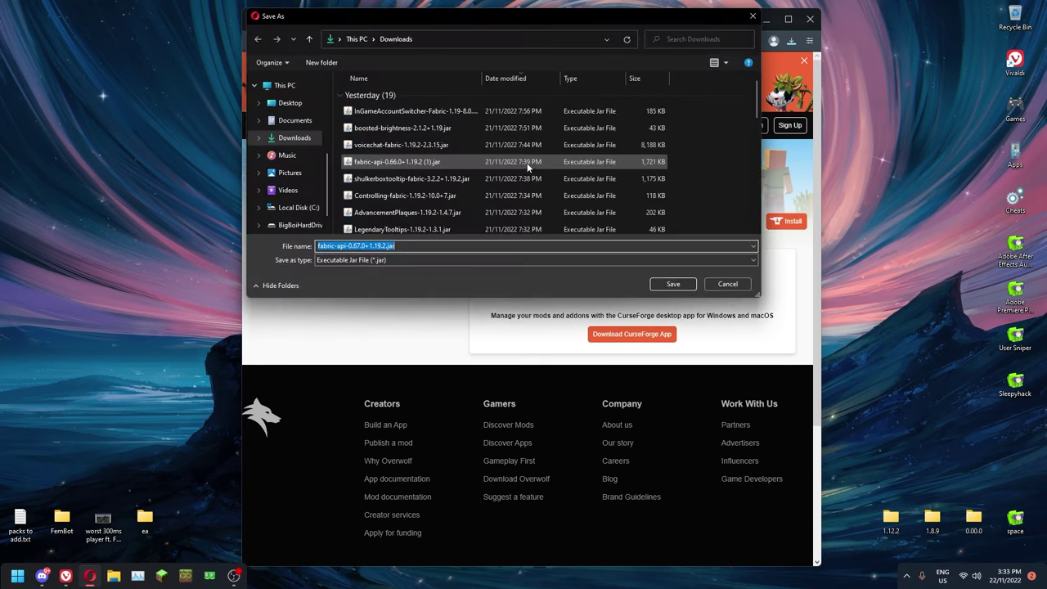
pyautogui.click(670, 284)
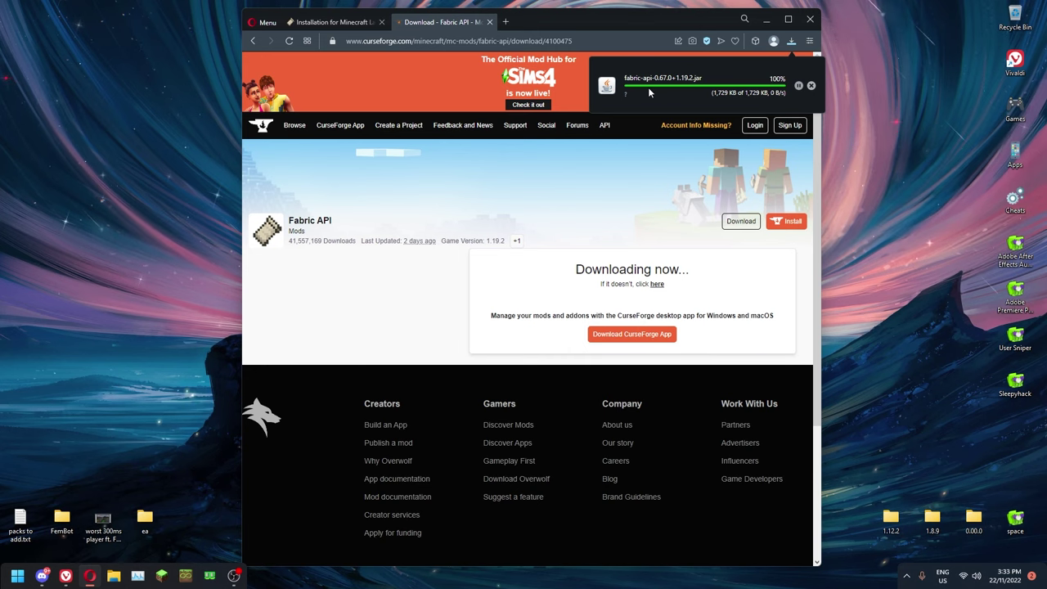
pyautogui.click(764, 22)
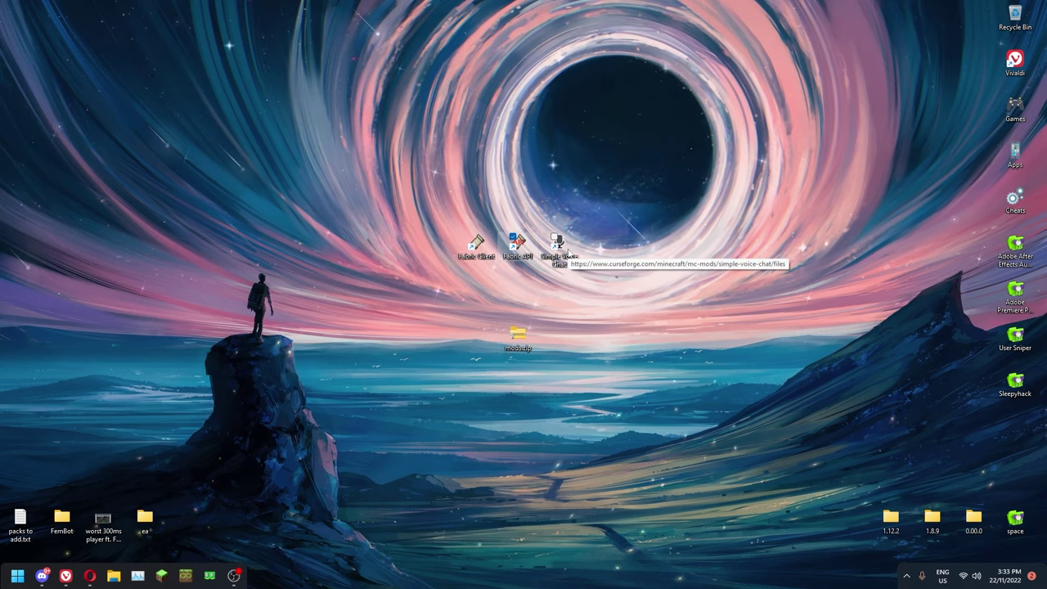
# Step: Open the Simple Voice Chat shortcut's file page, download the Fabric 1.19.2-2.3.15 jar to the Downloads folder and return to the desktop
pyautogui.doubleClick(564, 247)
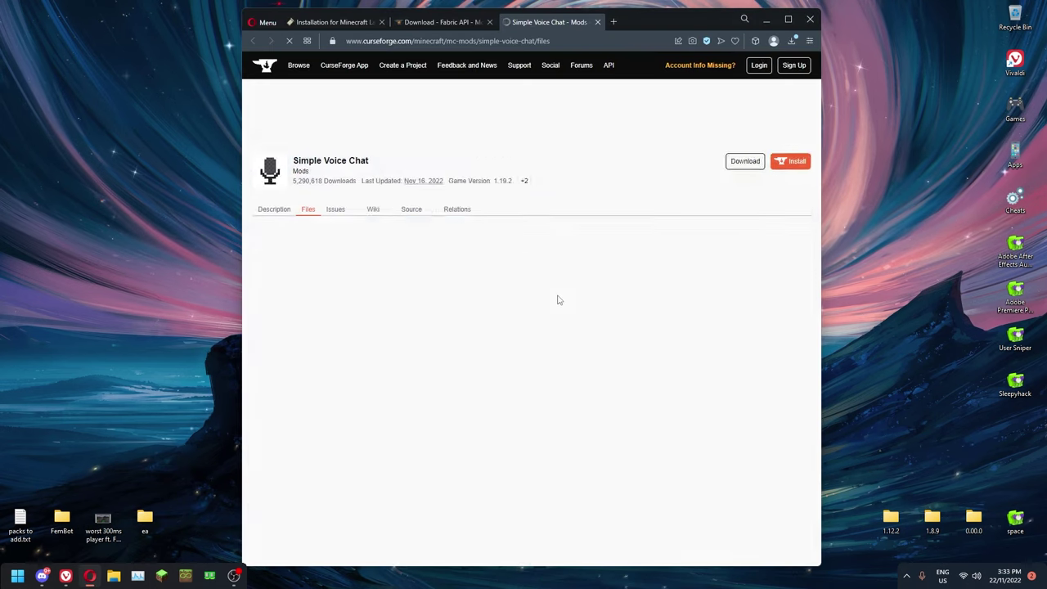
pyautogui.scroll(-2, 550, 298)
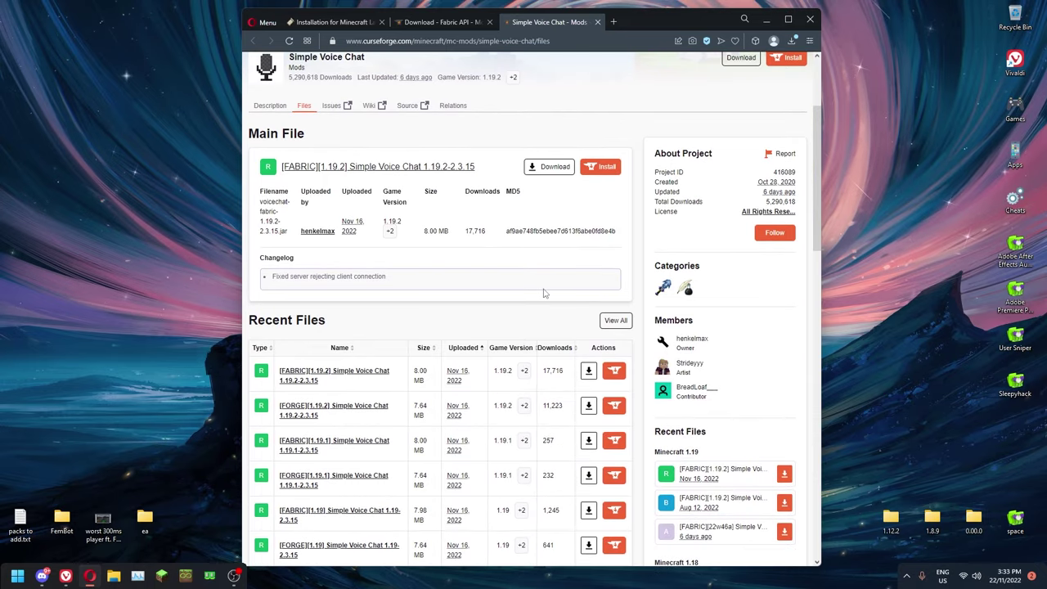
pyautogui.scroll(-1, 477, 328)
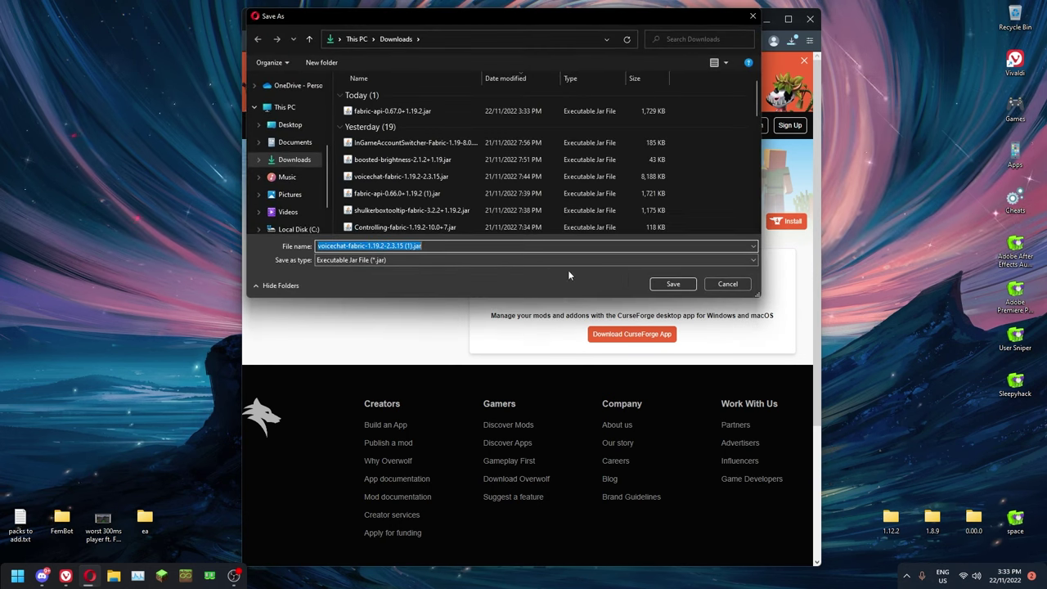
pyautogui.click(663, 284)
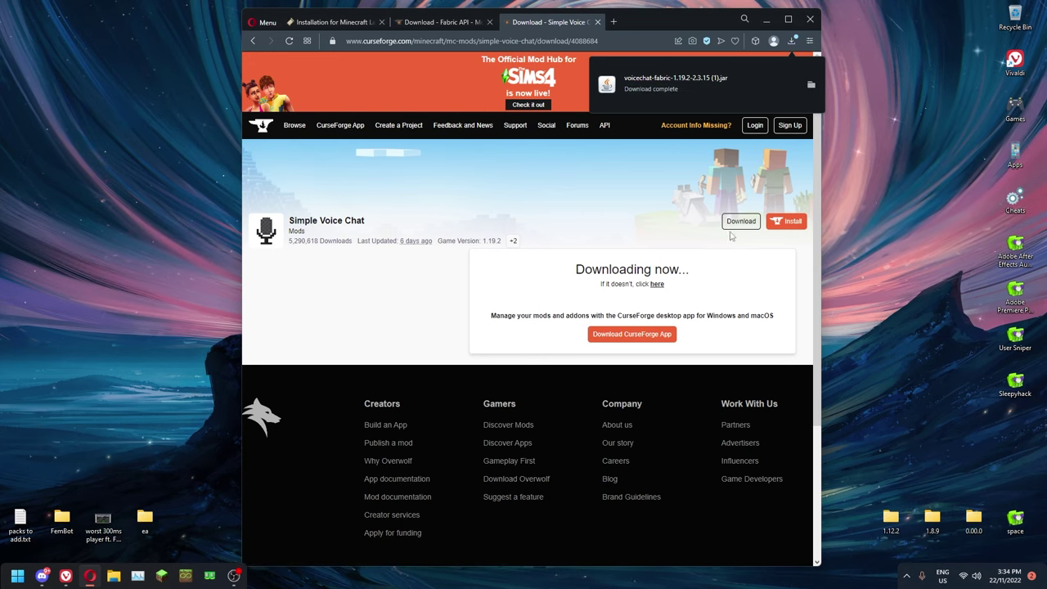
pyautogui.press('super+d')
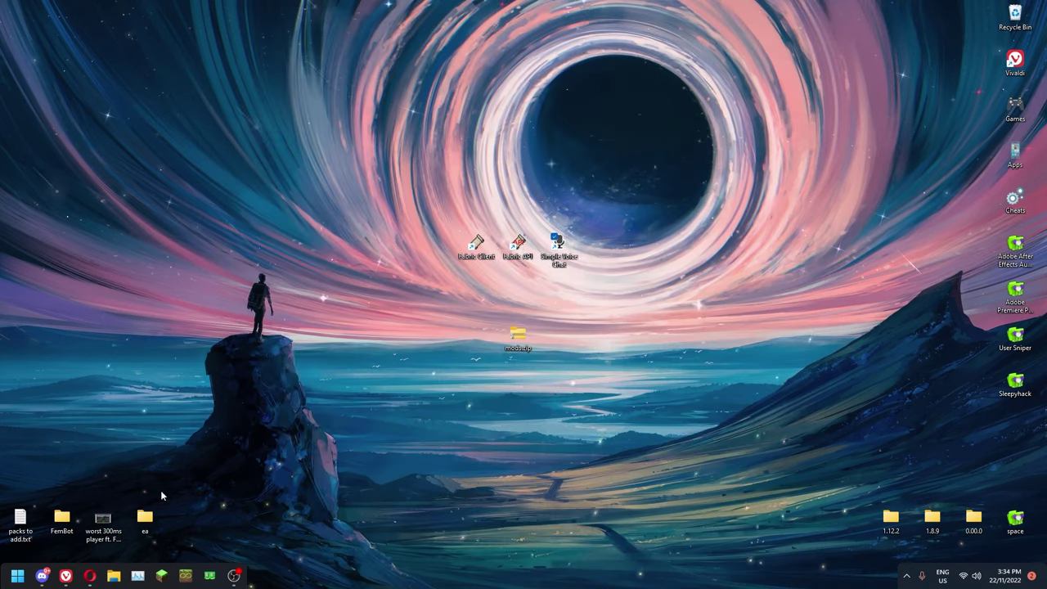
# Step: Open the Downloads folder in File Explorer and delete the fabric-installer-0.11.1 (1).exe file
pyautogui.click(113, 577)
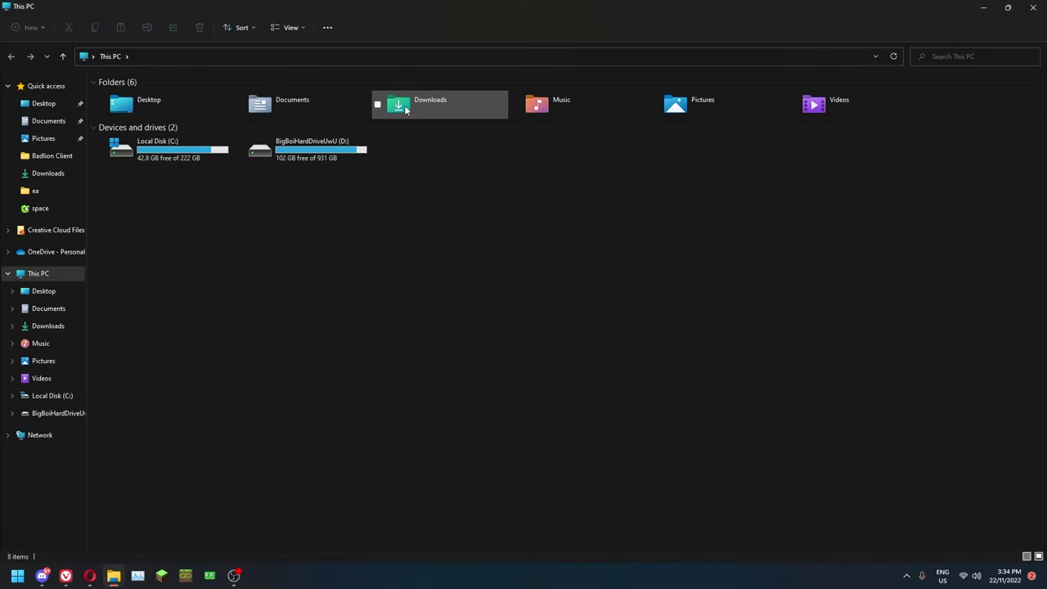
pyautogui.doubleClick(406, 109)
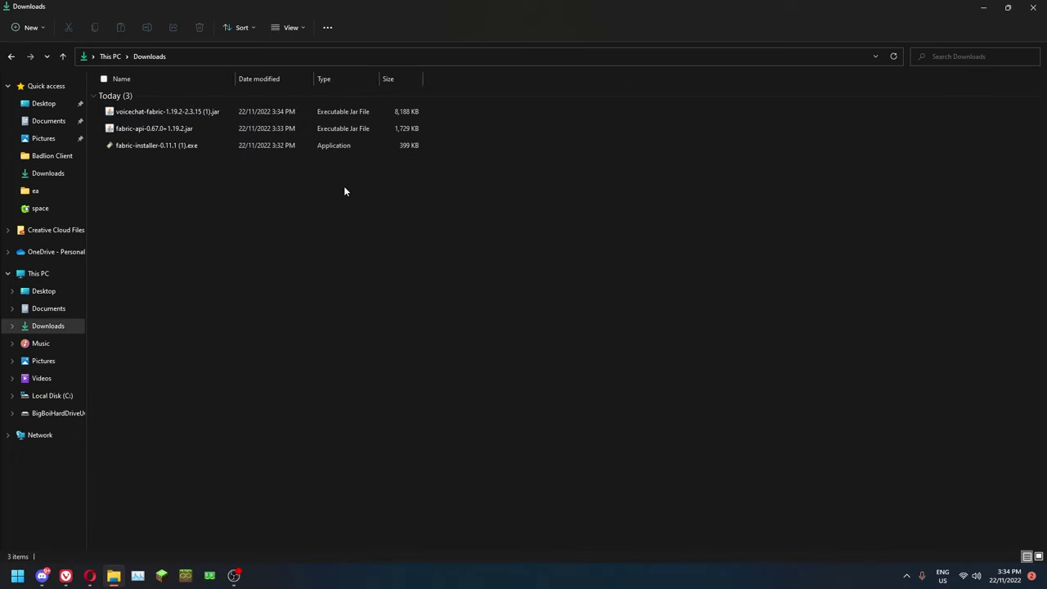
pyautogui.moveTo(345, 186); pyautogui.dragTo(318, 113)
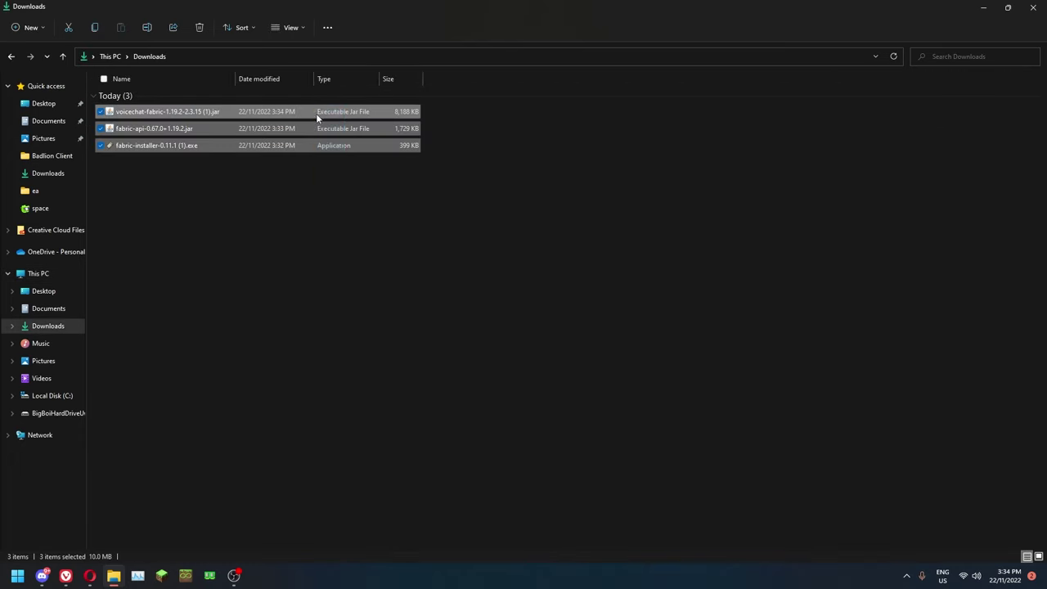
pyautogui.rightClick(177, 146)
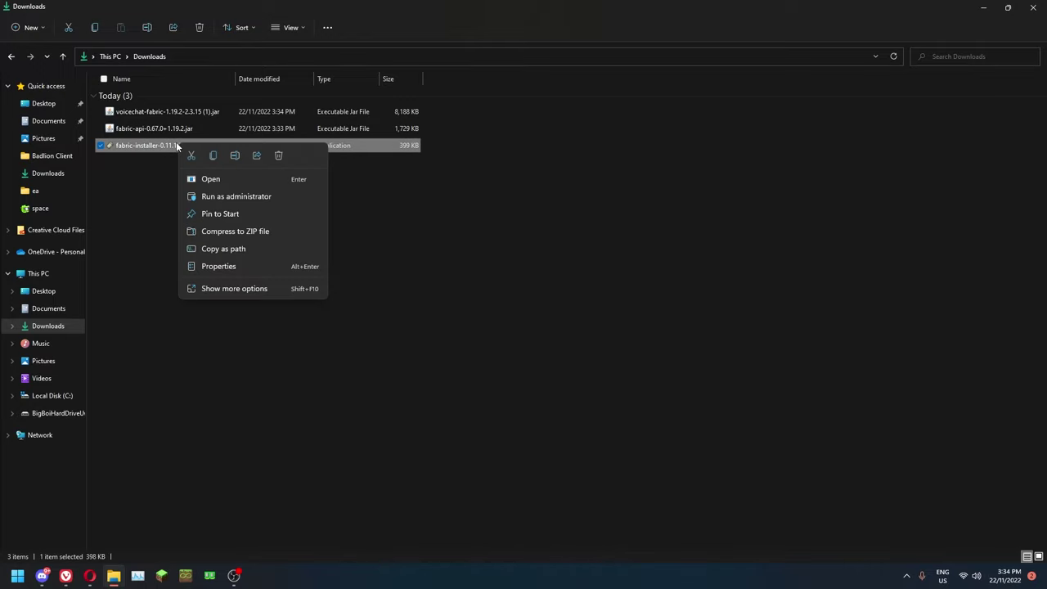
pyautogui.click(278, 150)
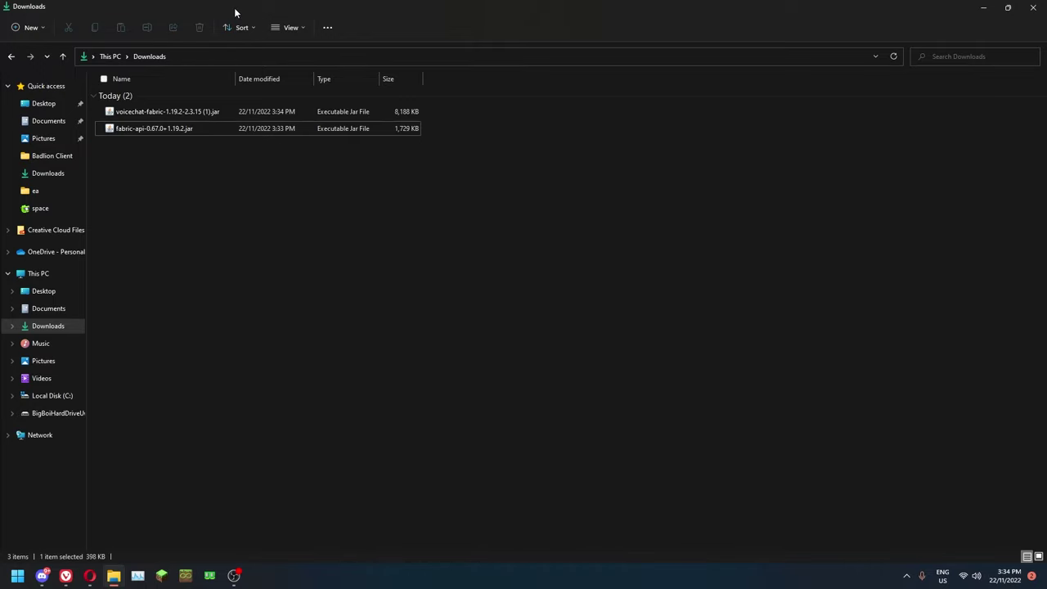
# Step: Shrink the maximized Downloads window and move it aside so the desktop shortcuts and mods.zip are uncovered
pyautogui.moveTo(236, 14); pyautogui.dragTo(389, 102)
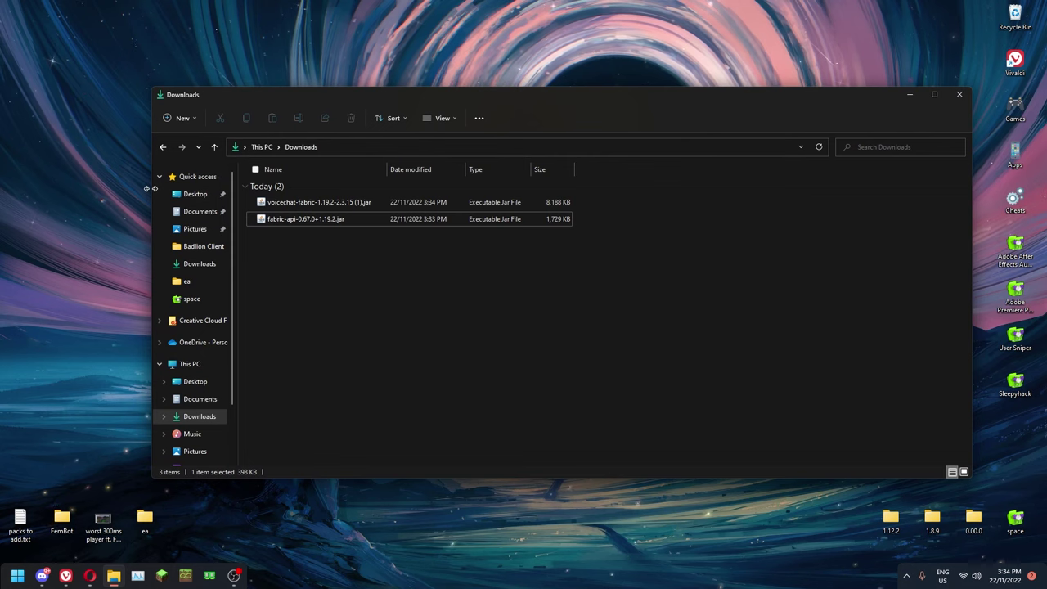
pyautogui.moveTo(151, 188); pyautogui.dragTo(514, 188)
pyautogui.moveTo(591, 99); pyautogui.dragTo(648, 102)
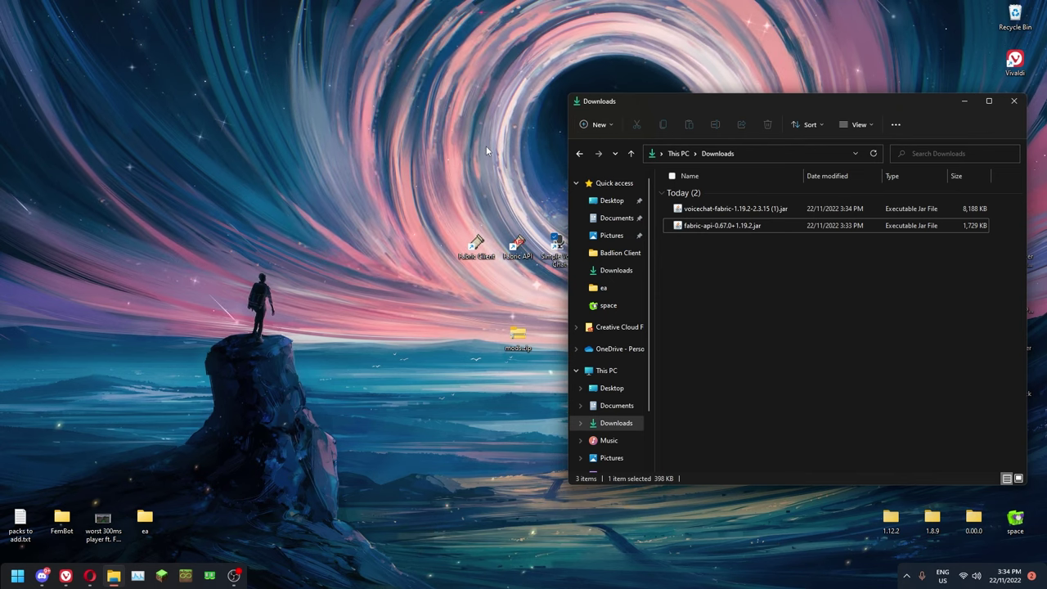
# Step: Open the Roaming folder by running %appdata% and place its window beside the Downloads window
pyautogui.press('super+r')
pyautogui.moveTo(91, 449); pyautogui.dragTo(193, 237)
pyautogui.click(180, 291)
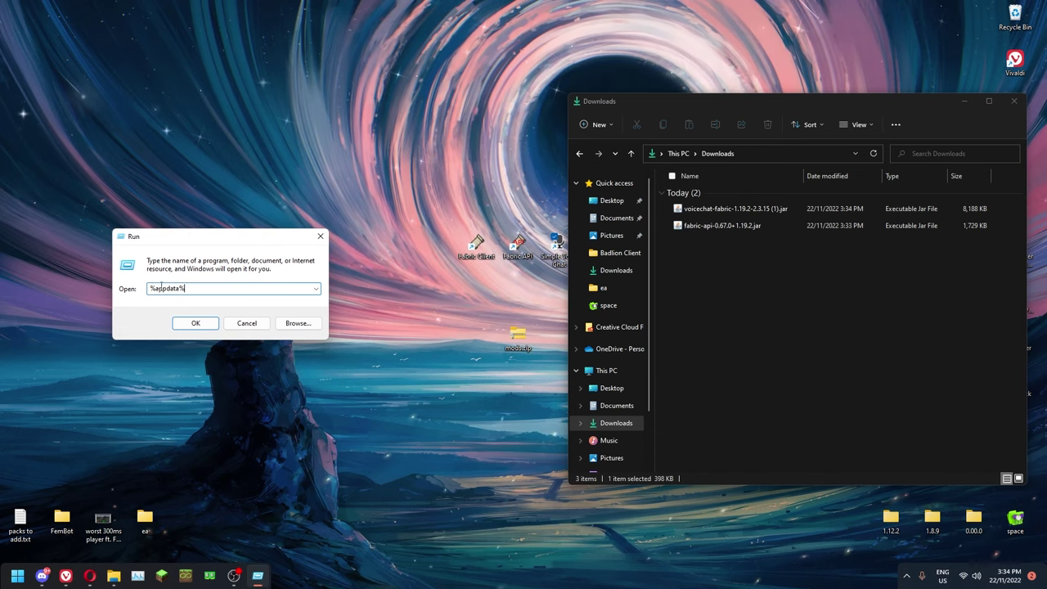
pyautogui.click(194, 325)
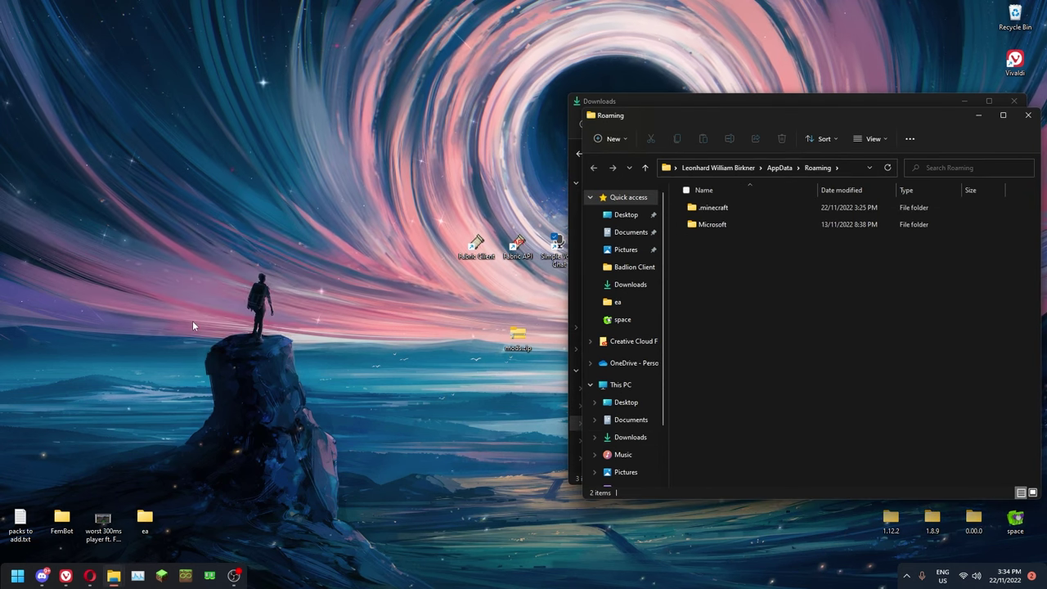
pyautogui.moveTo(655, 115); pyautogui.dragTo(154, 100)
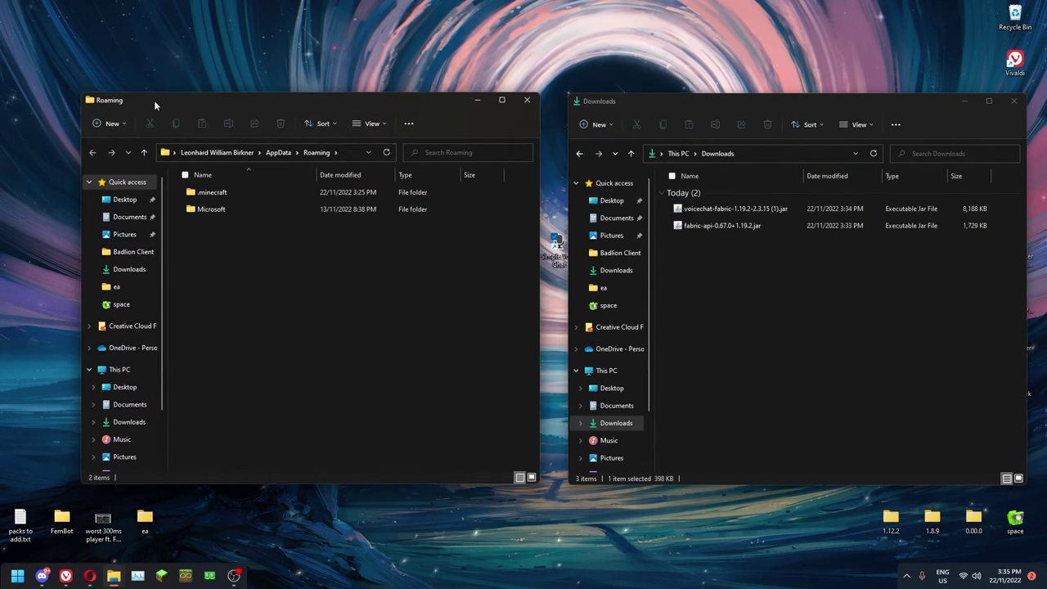
# Step: Open the .minecraft folder, check its mods folder and delete that folder
pyautogui.doubleClick(244, 192)
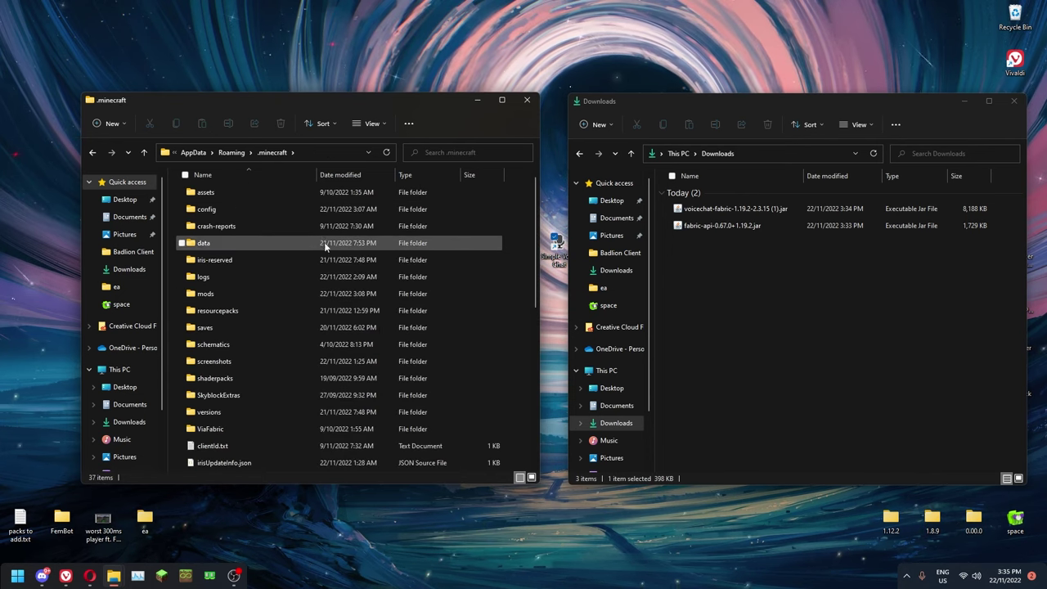
pyautogui.doubleClick(228, 294)
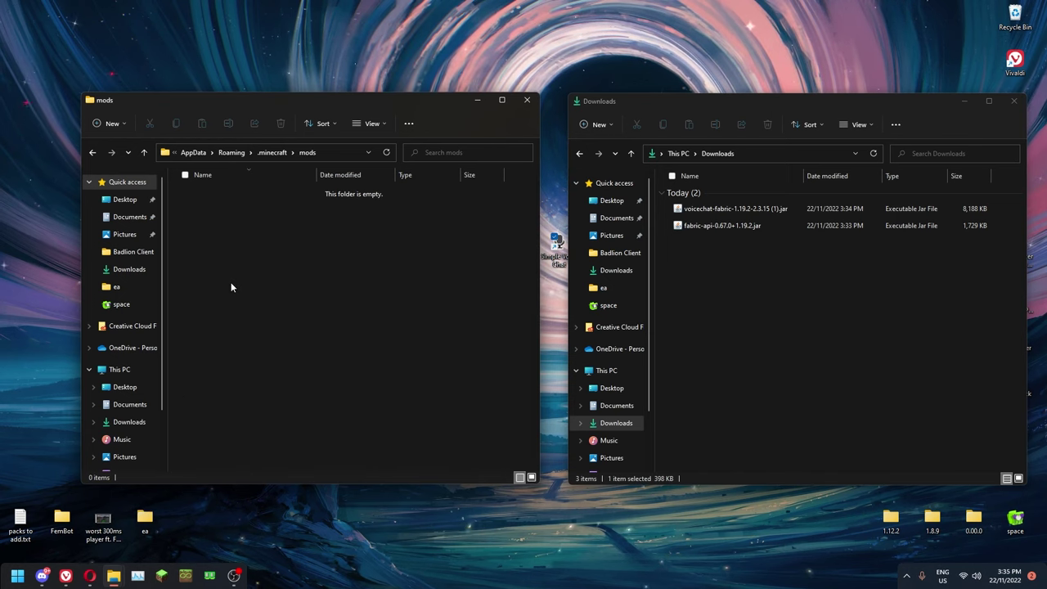
pyautogui.hotkey('alt', 'Left')
pyautogui.rightClick(219, 295)
pyautogui.press('Escape')
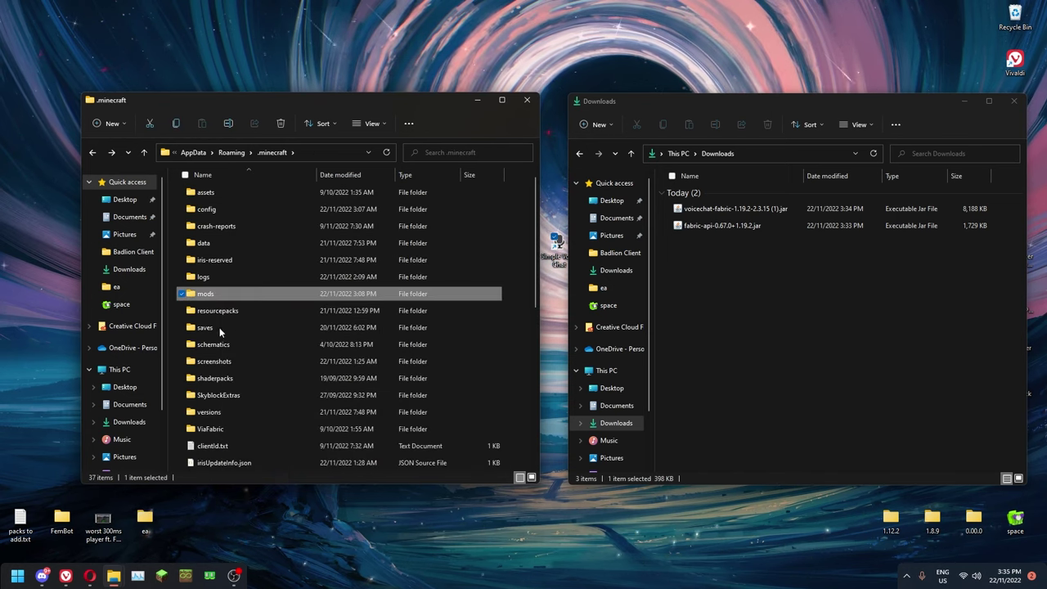
pyautogui.press('Delete')
# Step: Create a new folder named mods inside .minecraft
pyautogui.rightClick(512, 272)
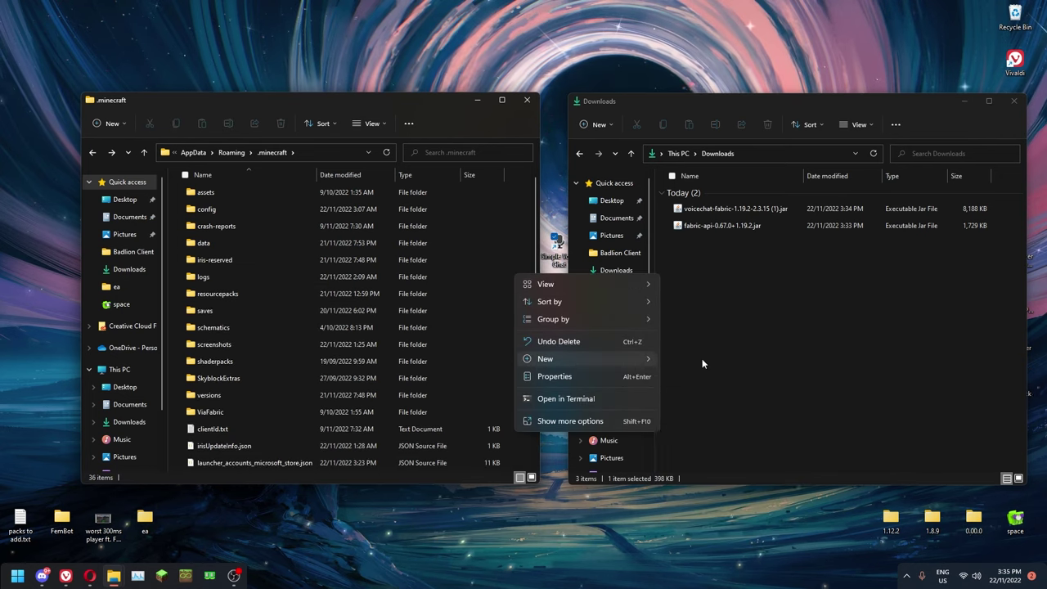
pyautogui.hotkey('ctrl', 'shift', 'n')
pyautogui.write('mods')
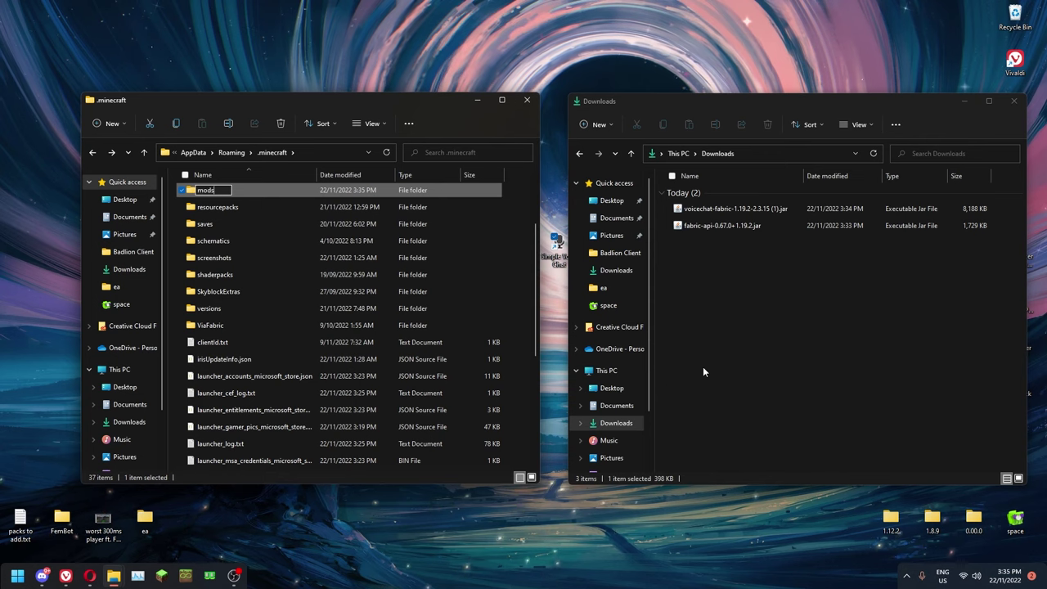
pyautogui.press('Return')
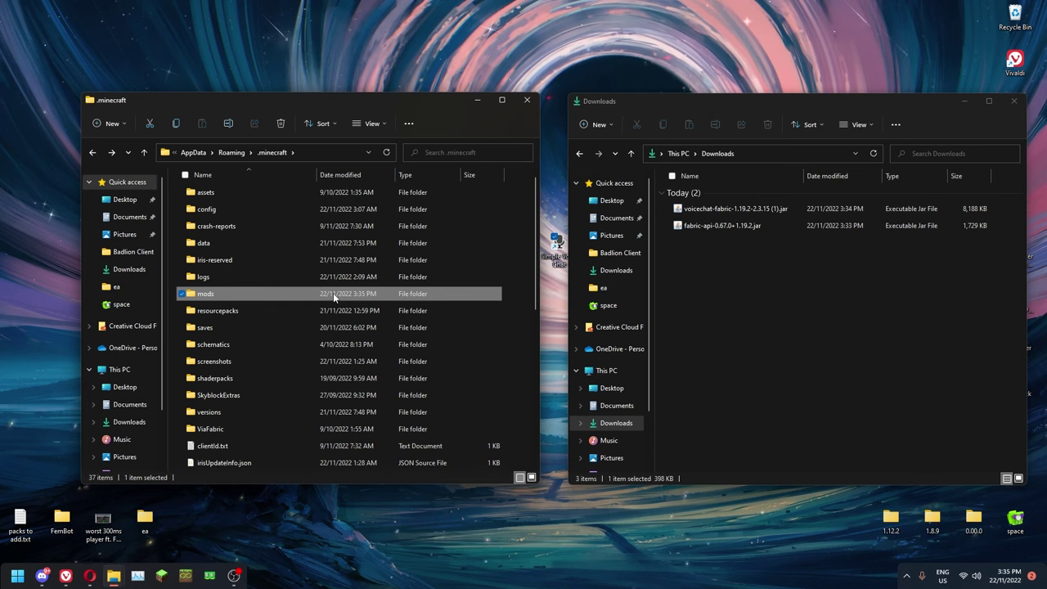
# Step: Move the voicechat-fabric and fabric-api jar files from Downloads into the new mods folder, and close both File Explorer windows
pyautogui.doubleClick(333, 296)
pyautogui.moveTo(709, 261); pyautogui.dragTo(381, 253)
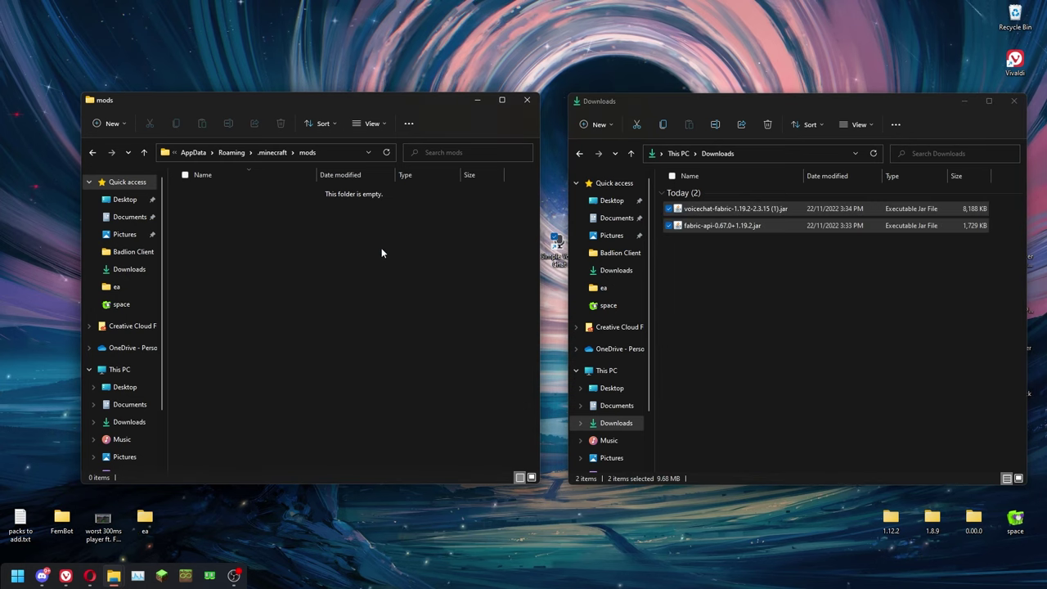
pyautogui.click(382, 252)
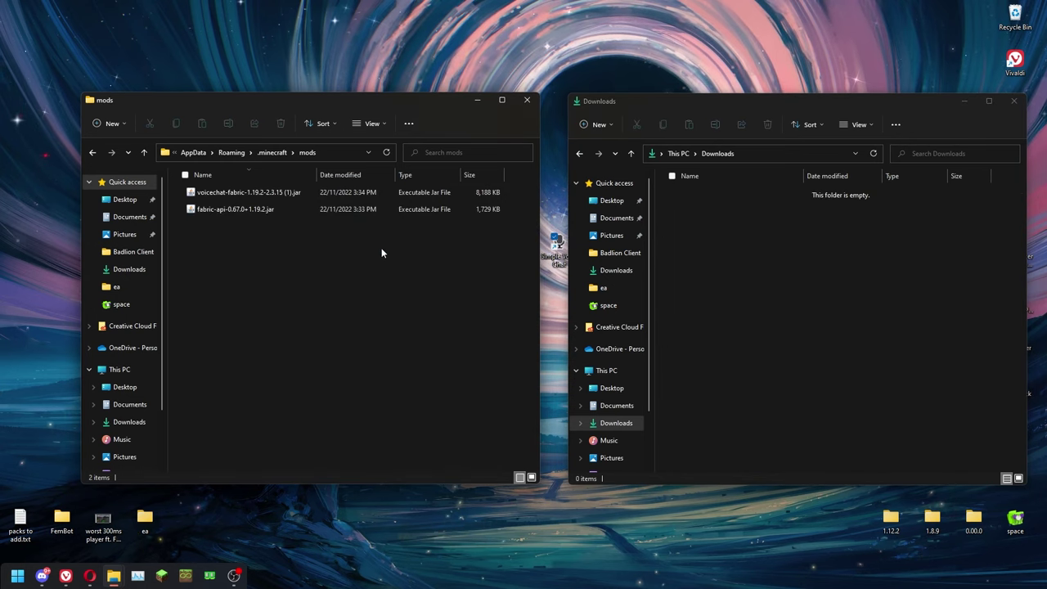
pyautogui.click(524, 101)
pyautogui.click(1014, 101)
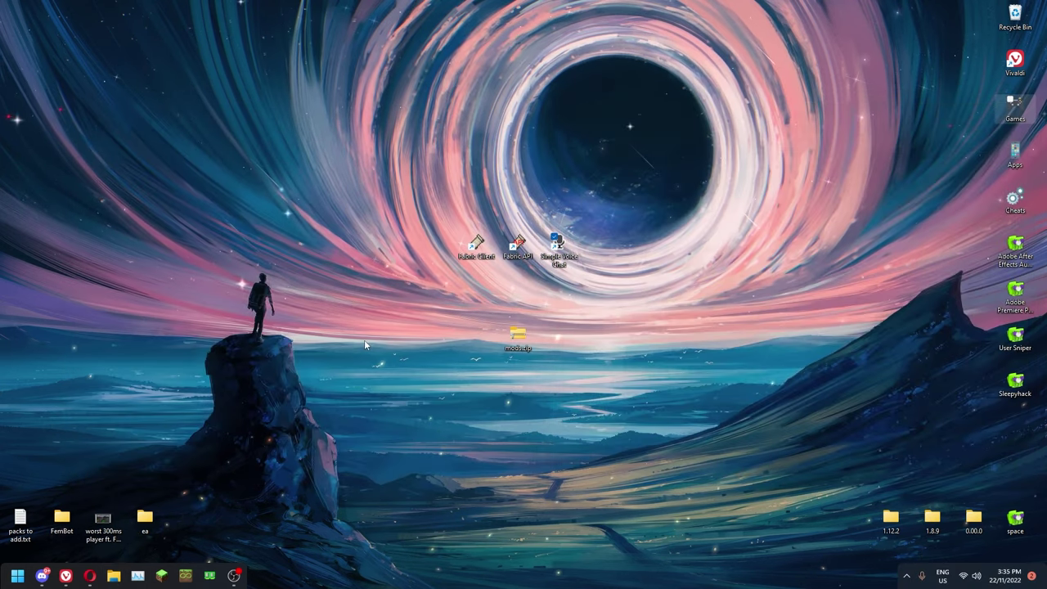
# Step: Switch to the Minecraft Launcher, reposition its window and show the Java Edition installations list
pyautogui.click(161, 576)
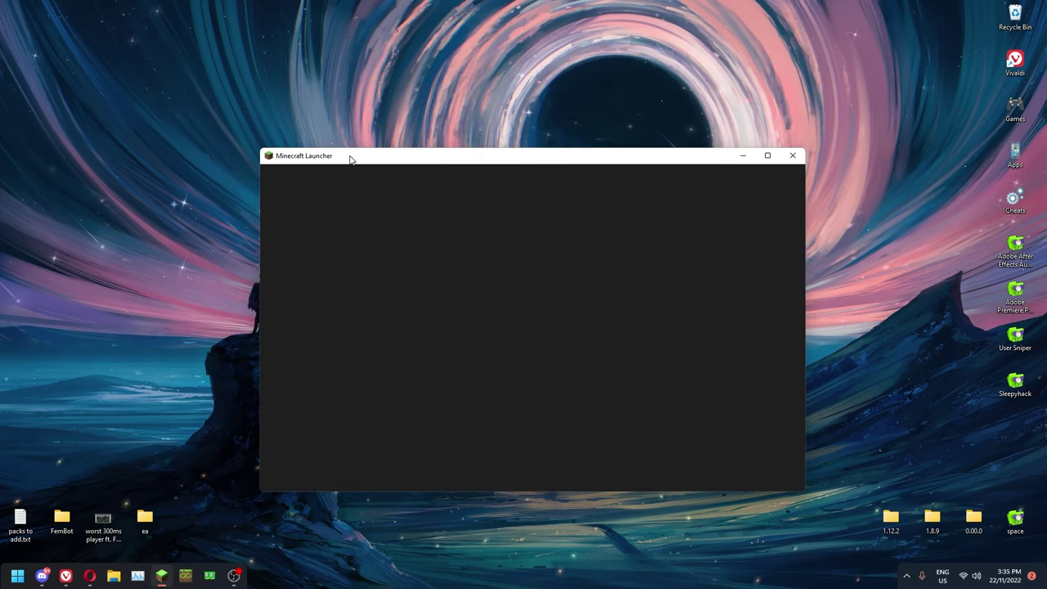
pyautogui.moveTo(350, 159); pyautogui.dragTo(346, 156)
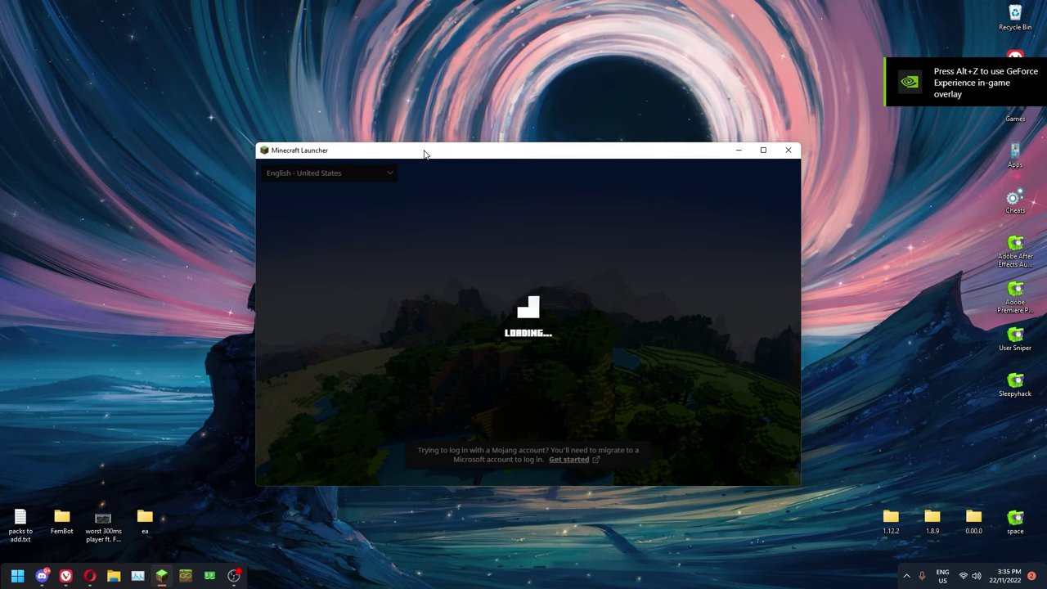
pyautogui.moveTo(425, 155); pyautogui.dragTo(423, 145)
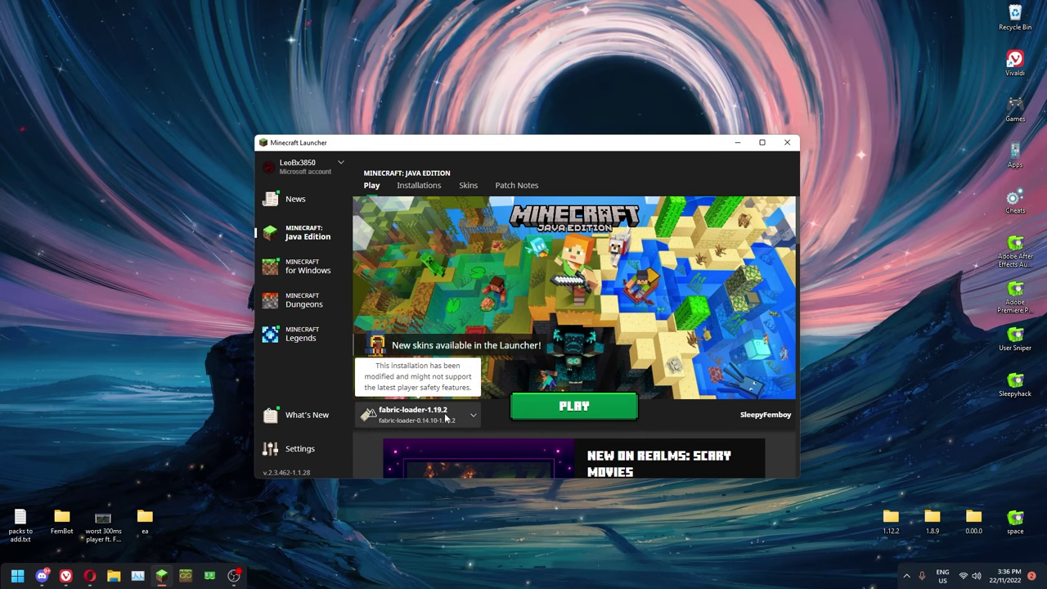
pyautogui.click(415, 187)
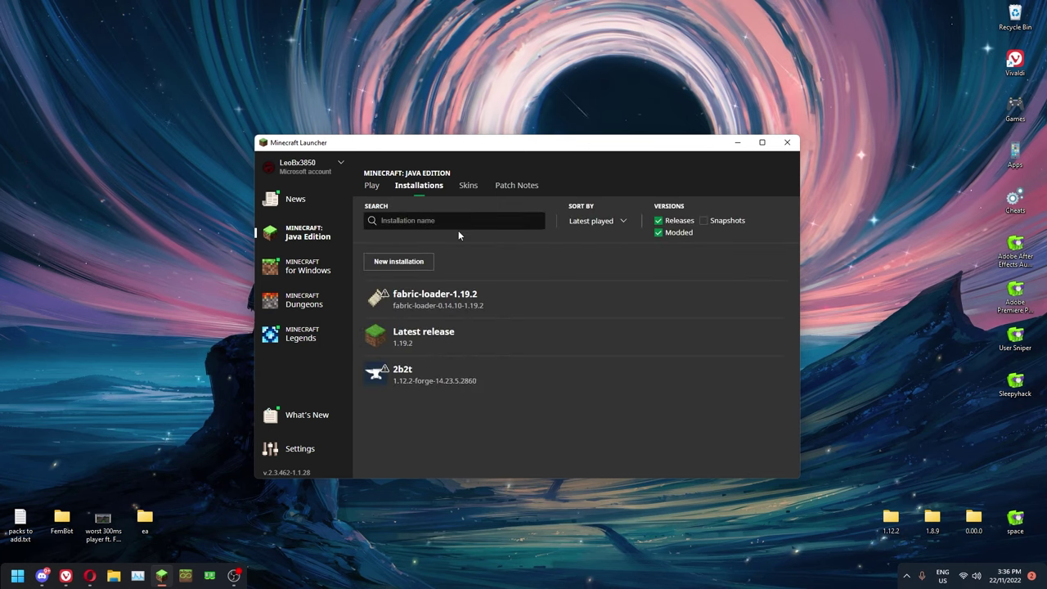
pyautogui.click(403, 262)
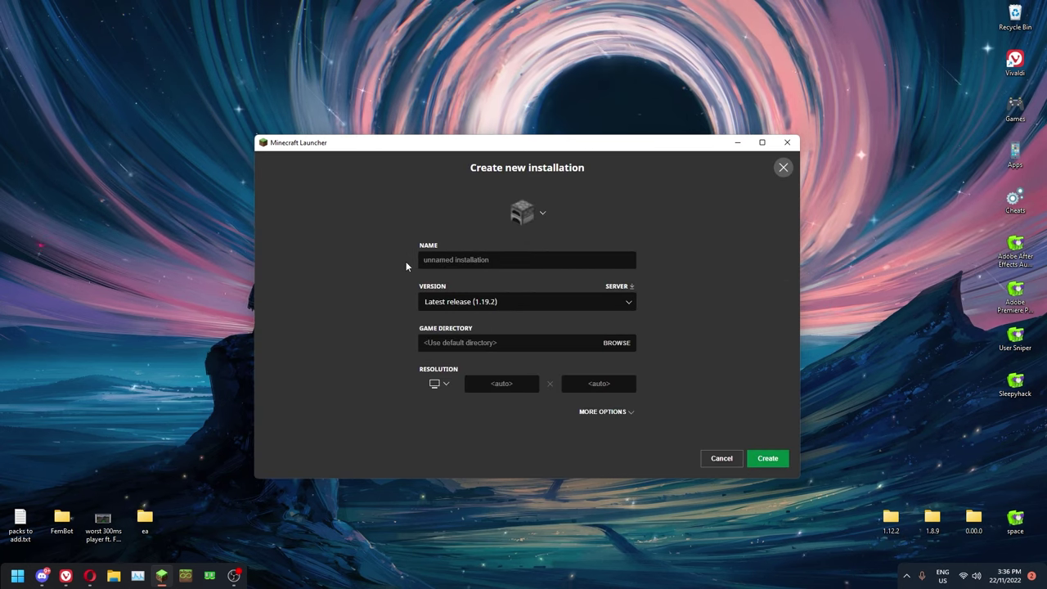
pyautogui.click(464, 300)
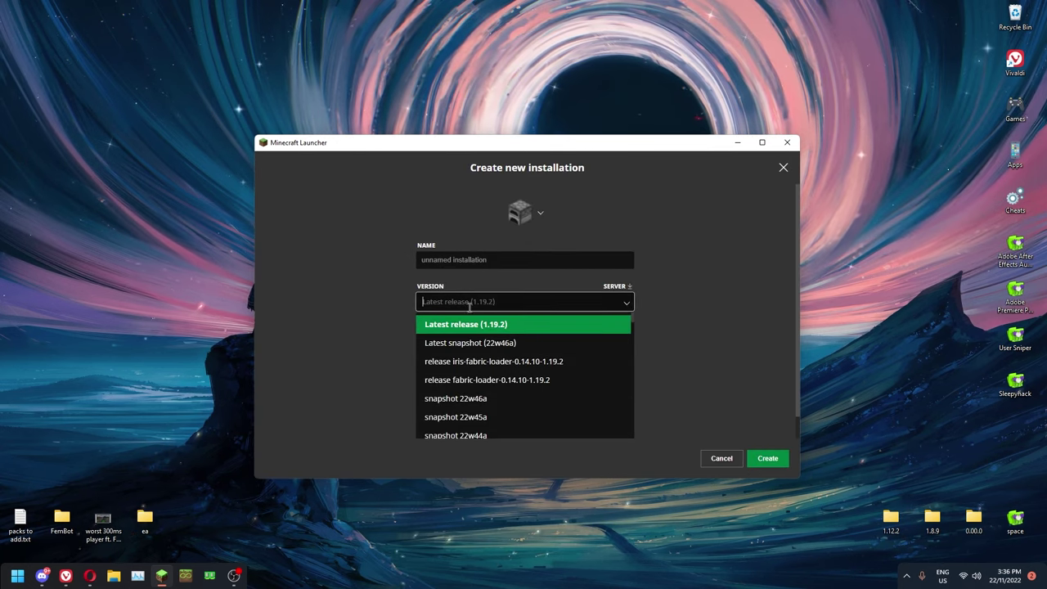
pyautogui.click(525, 383)
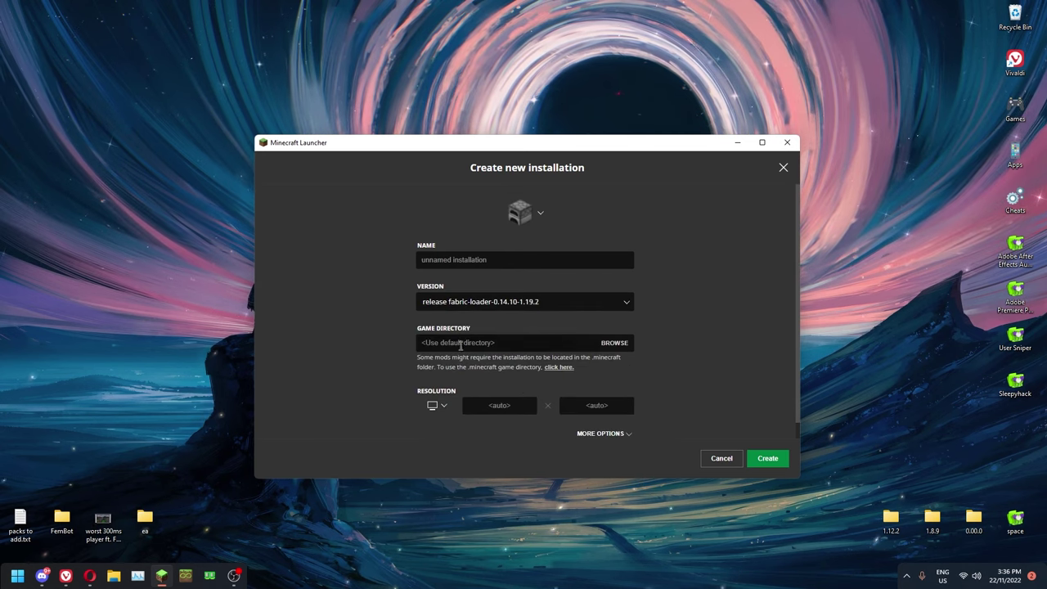
pyautogui.write('xcxfdgdsg')
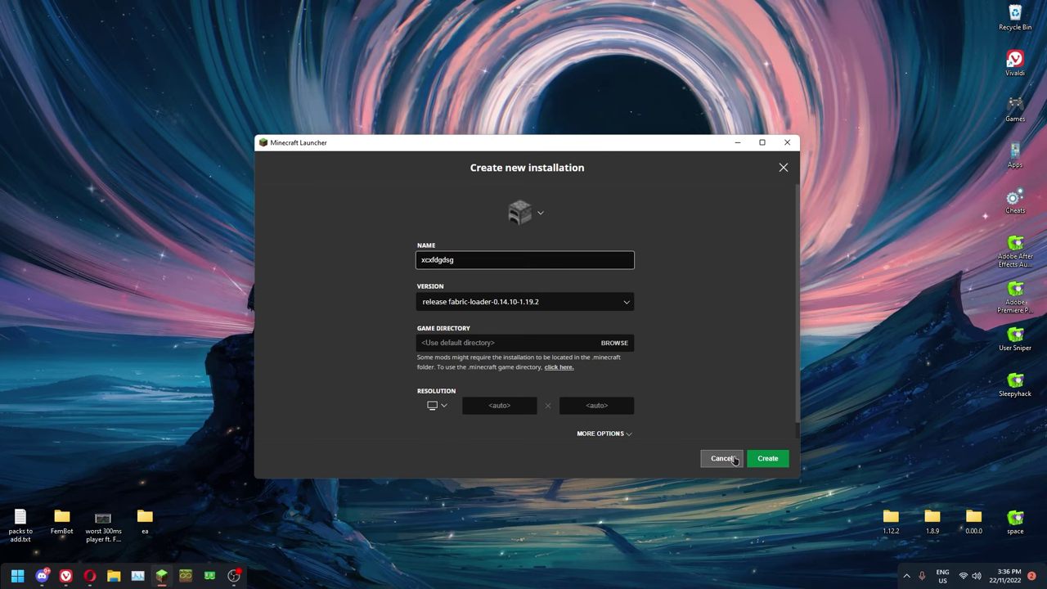
pyautogui.click(783, 168)
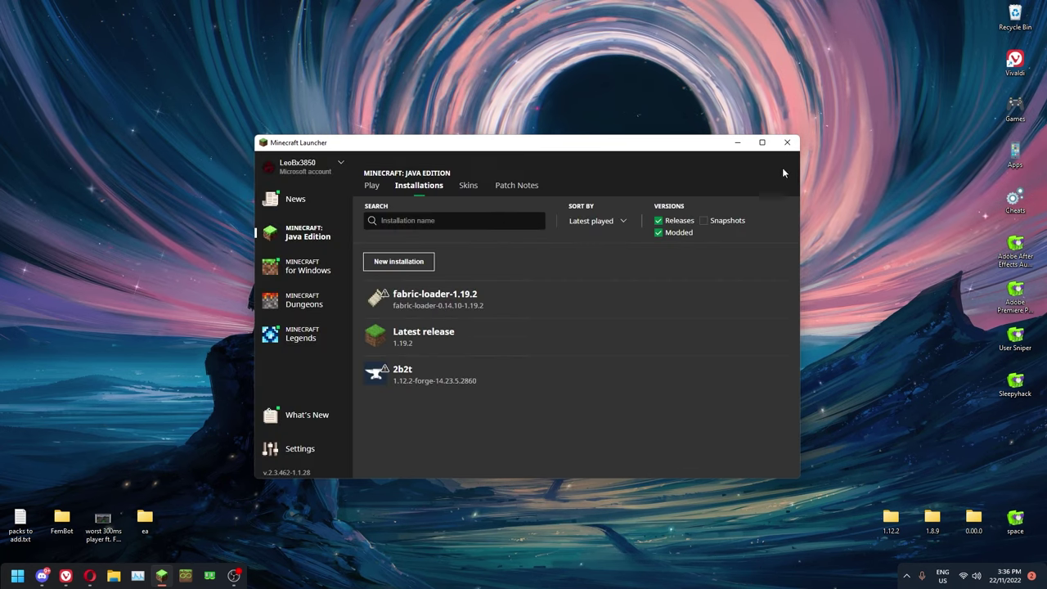
# Step: Open the fabric-loader-1.19.2 installation for editing and expand its additional options to show the JVM arguments
pyautogui.click(779, 300)
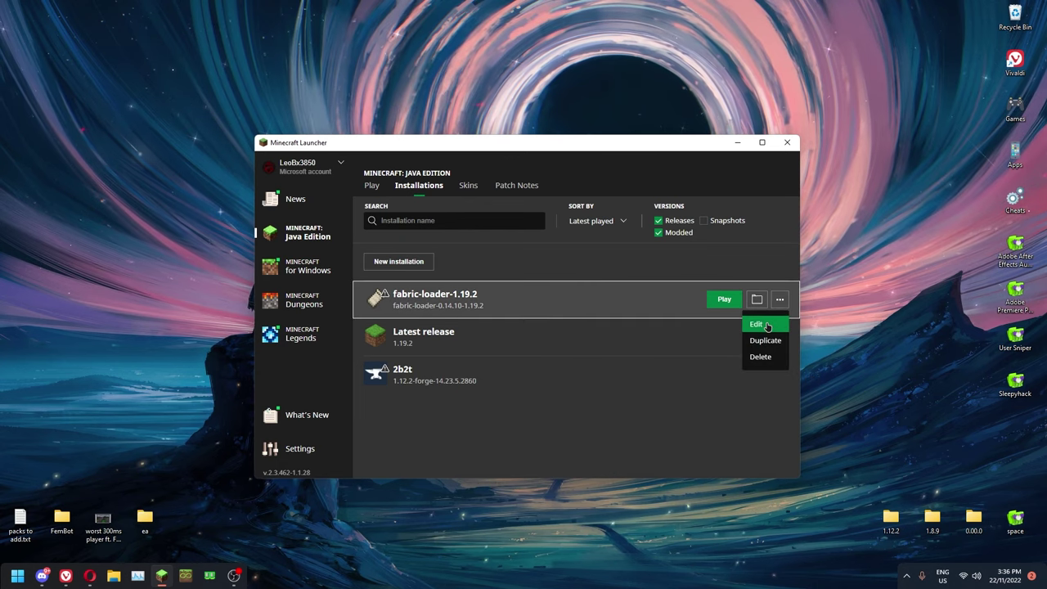
pyautogui.click(758, 325)
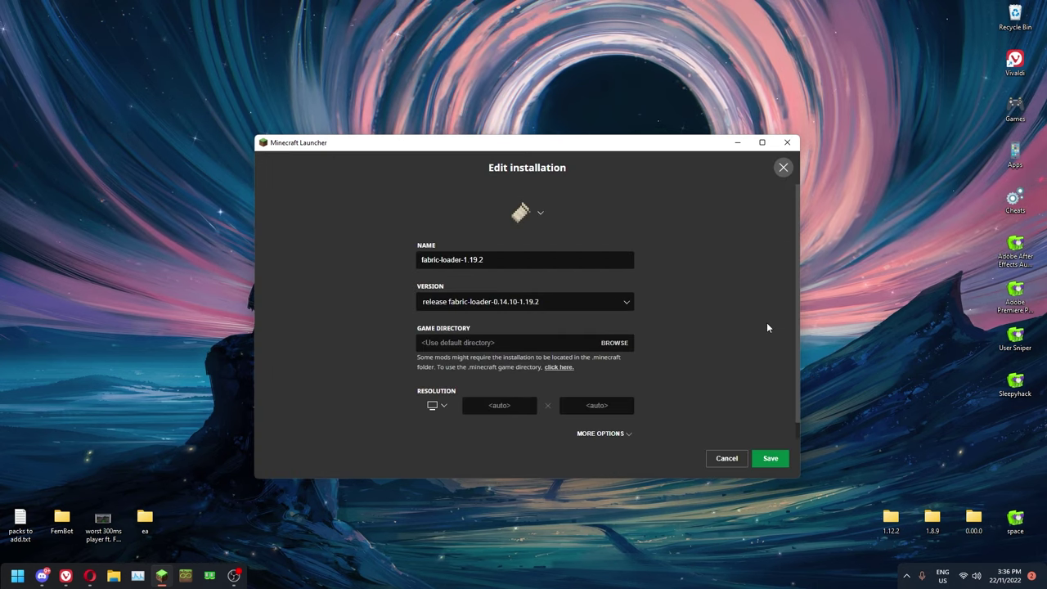
pyautogui.click(605, 433)
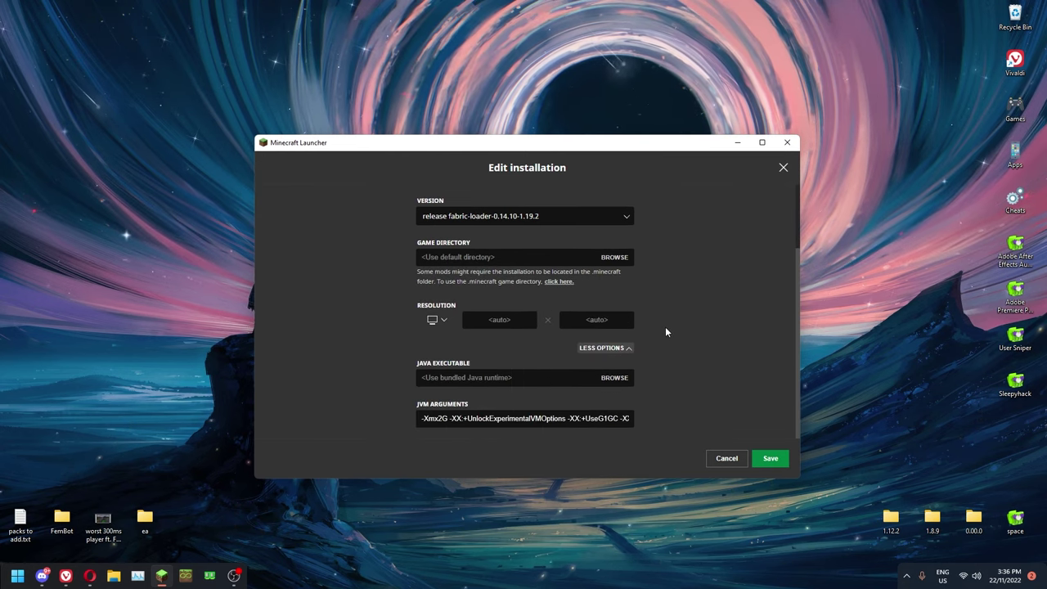
# Step: Examine the computer's total installed memory in Task Manager's performance view, and close Task Manager
pyautogui.click(137, 578)
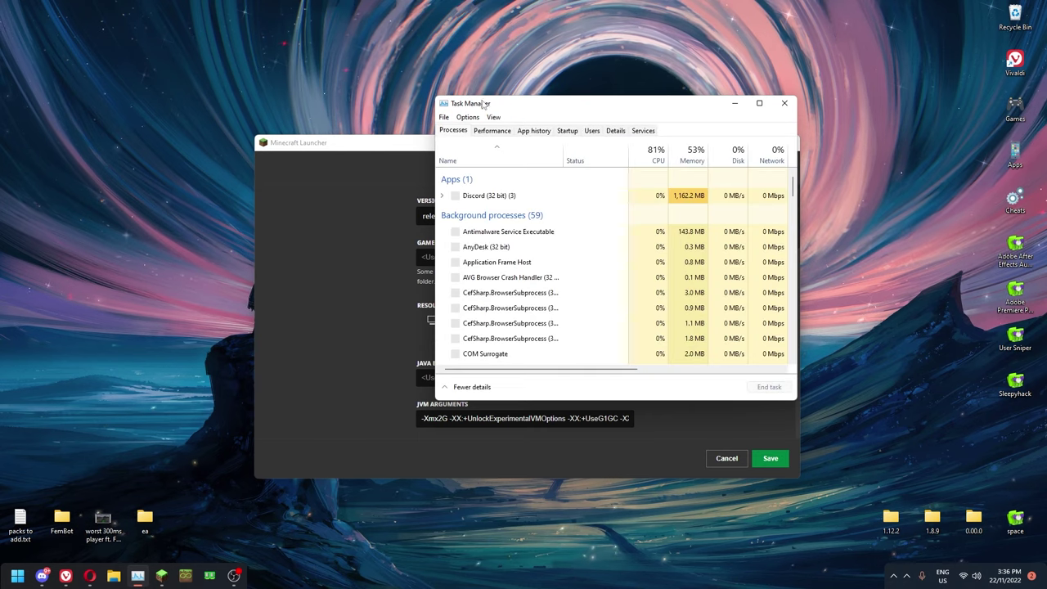
pyautogui.click(20, 584)
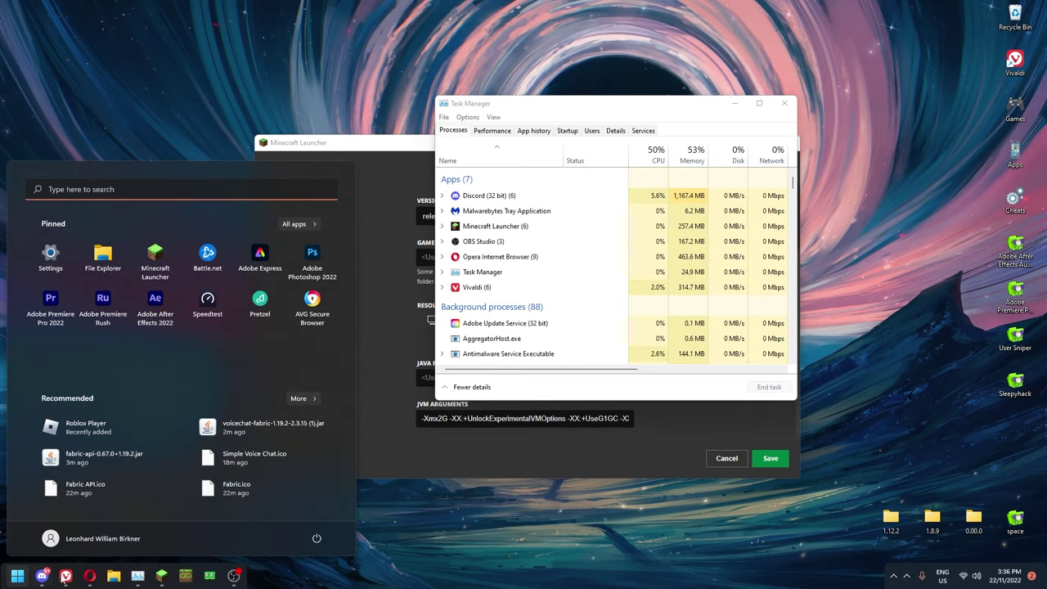
pyautogui.moveTo(61, 568)
pyautogui.write('tast')
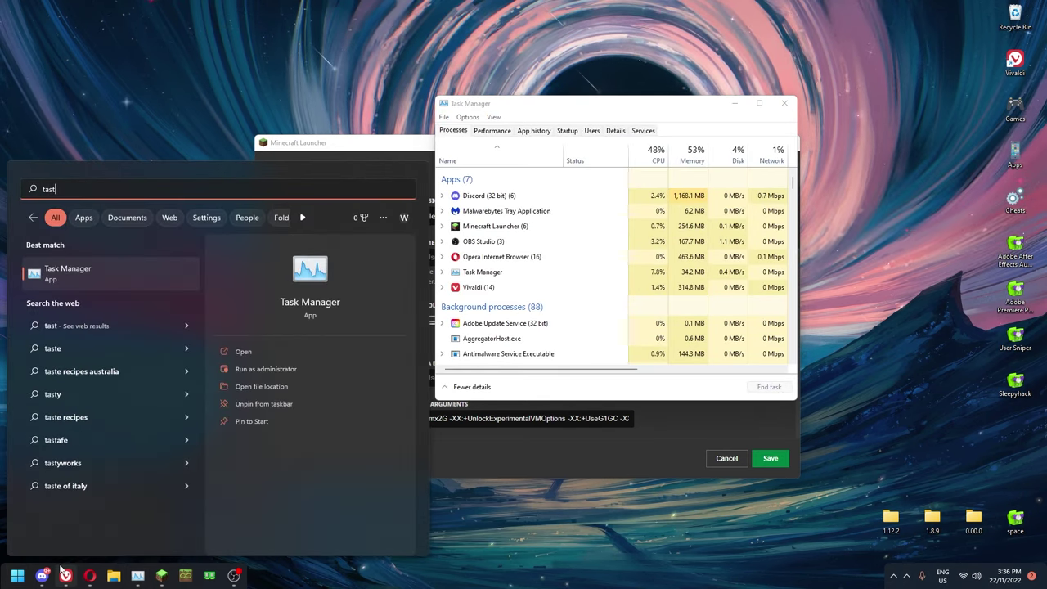
pyautogui.click(528, 108)
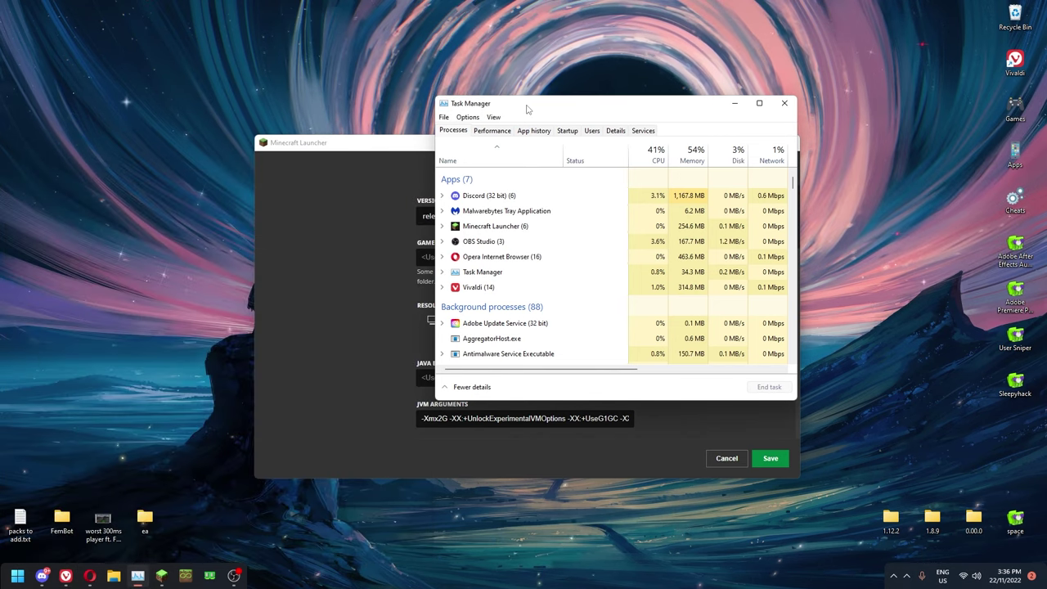
pyautogui.click(493, 131)
pyautogui.click(509, 186)
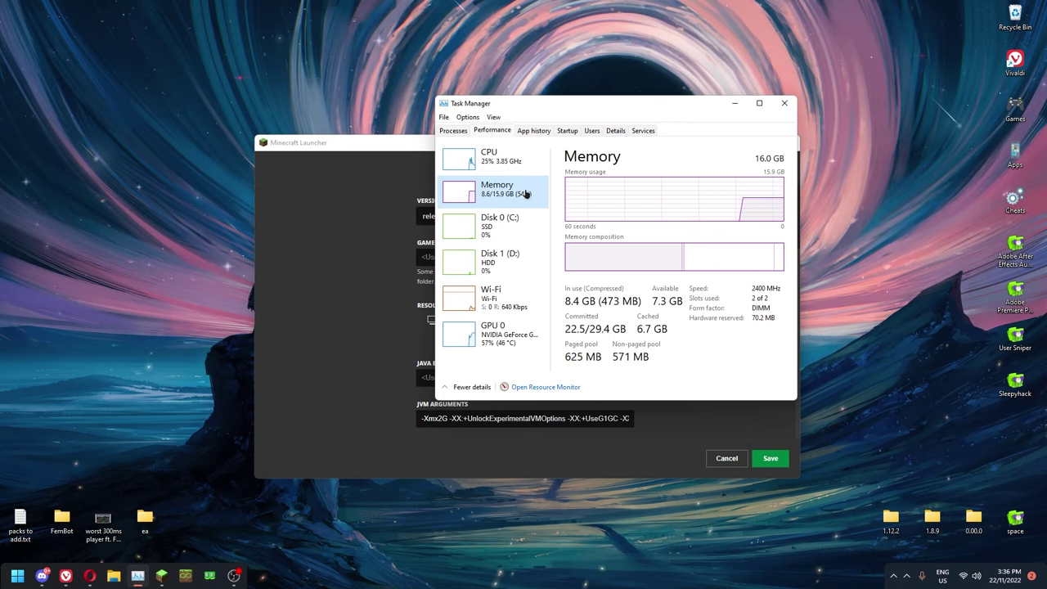
pyautogui.click(769, 165)
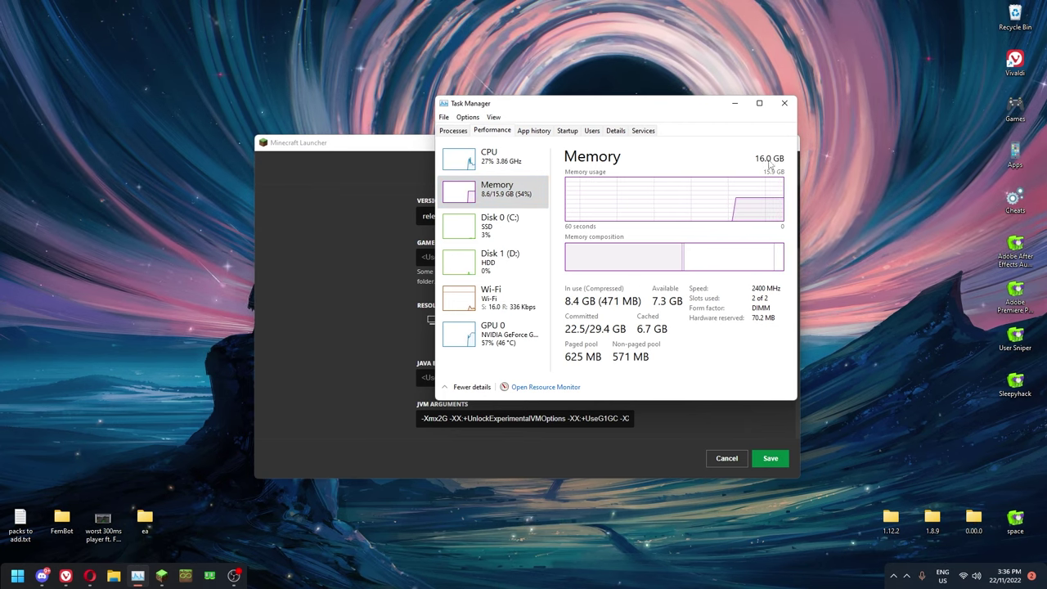
pyautogui.click(793, 107)
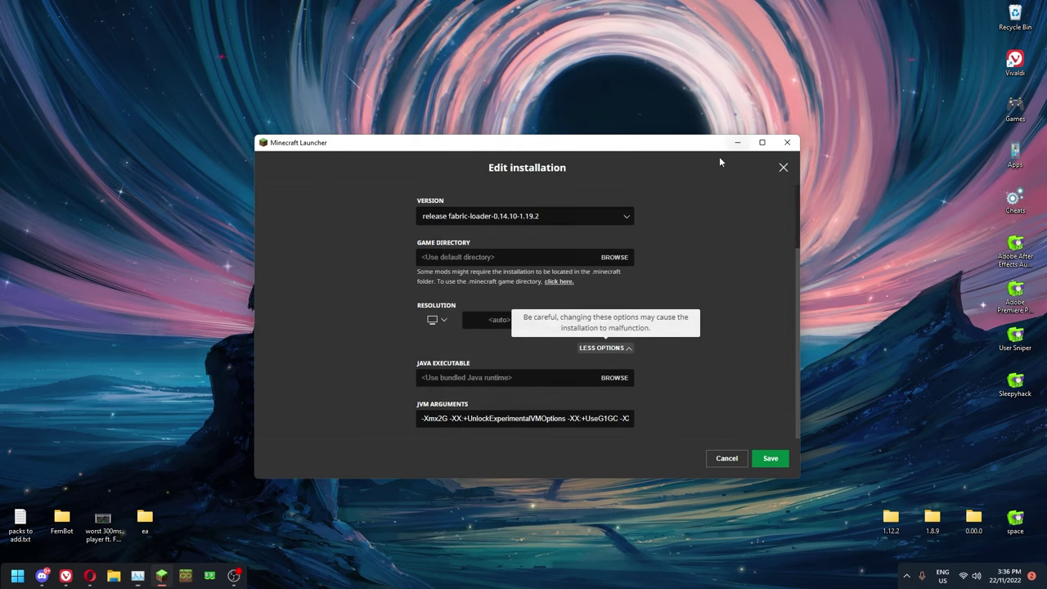
# Step: Set the memory allocation in the JVM arguments to -Xmx8G and save the fabric-loader-1.19.2 installation
pyautogui.click(441, 419)
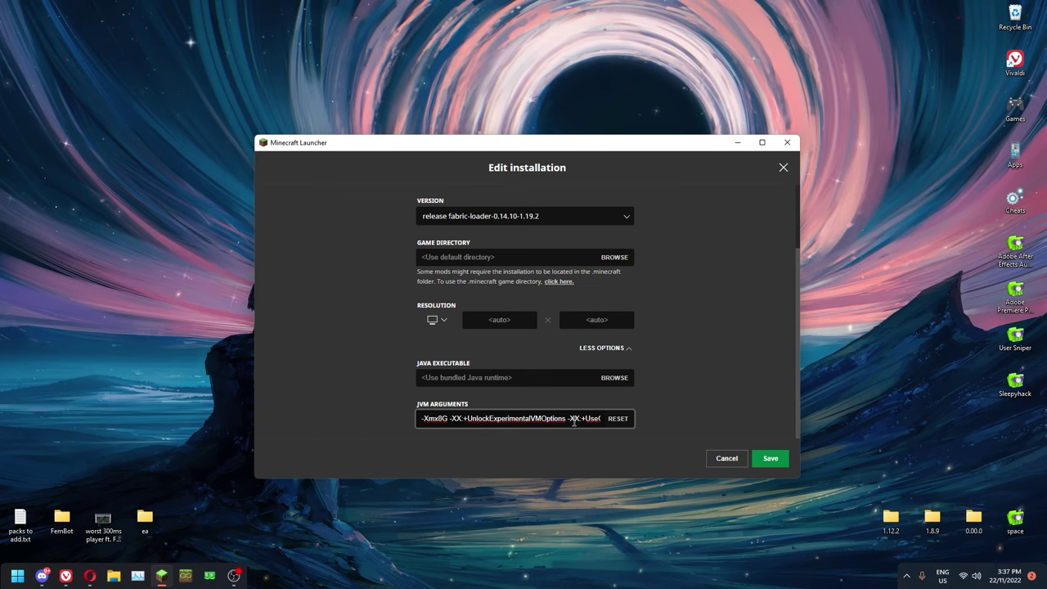
pyautogui.click(770, 459)
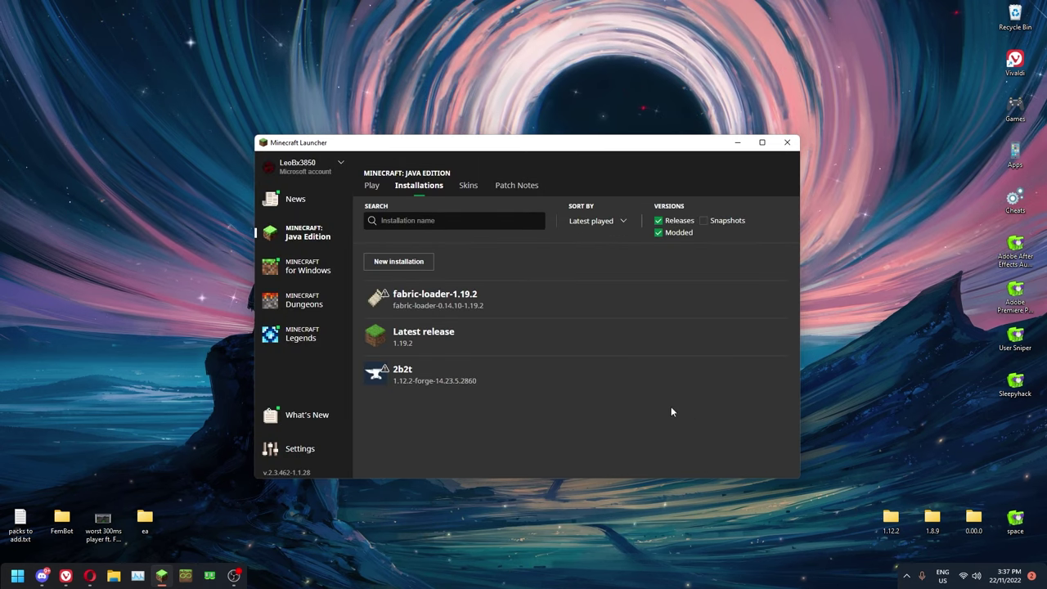
# Step: Launch the fabric-loader-1.19.2 installation, accepting the modified-installation risks and turning off further warnings for it
pyautogui.click(372, 187)
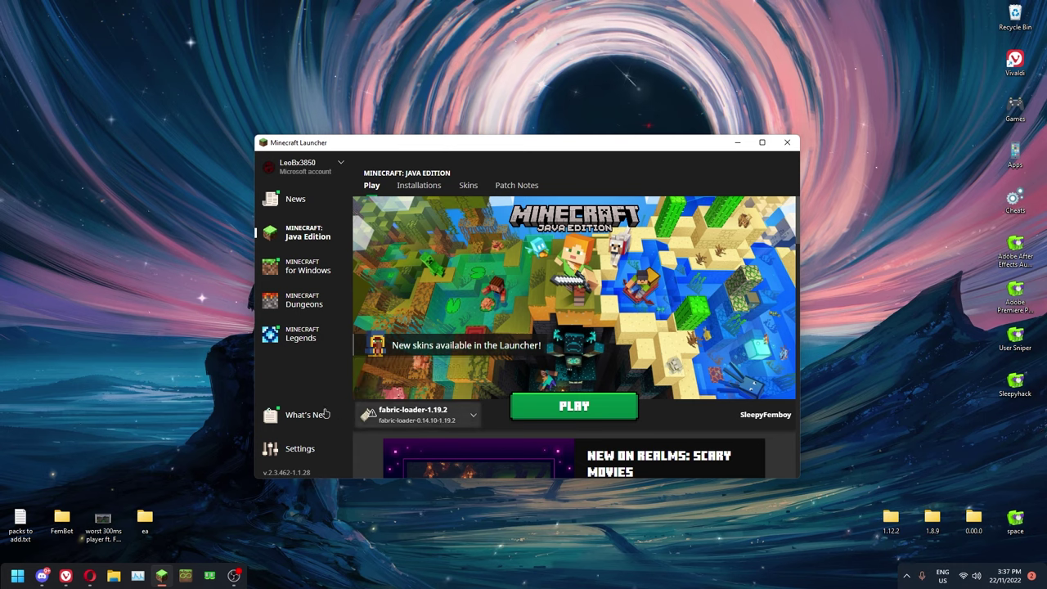
pyautogui.click(448, 421)
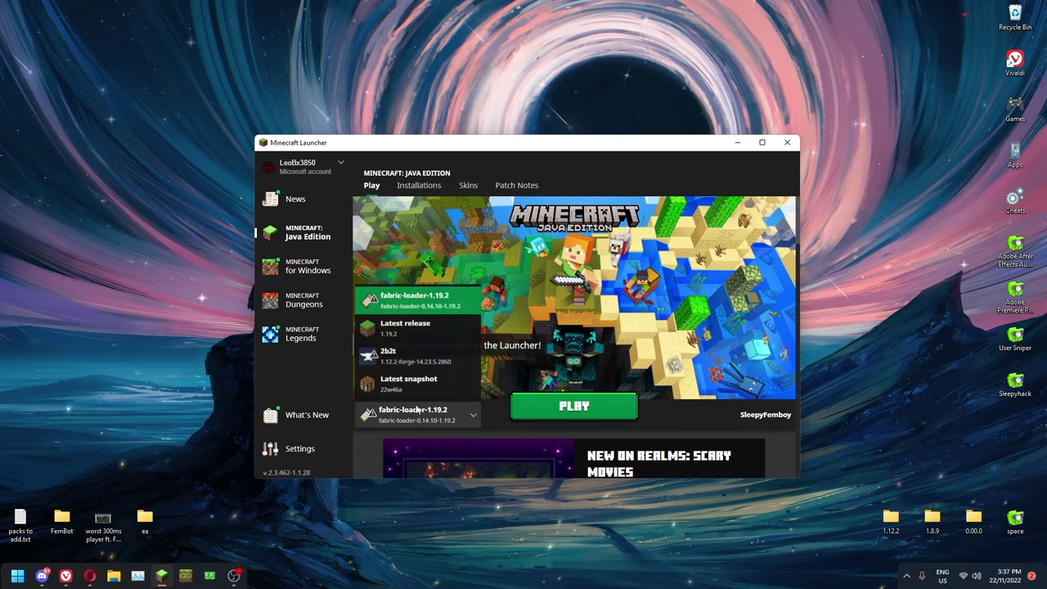
pyautogui.click(401, 309)
pyautogui.click(568, 407)
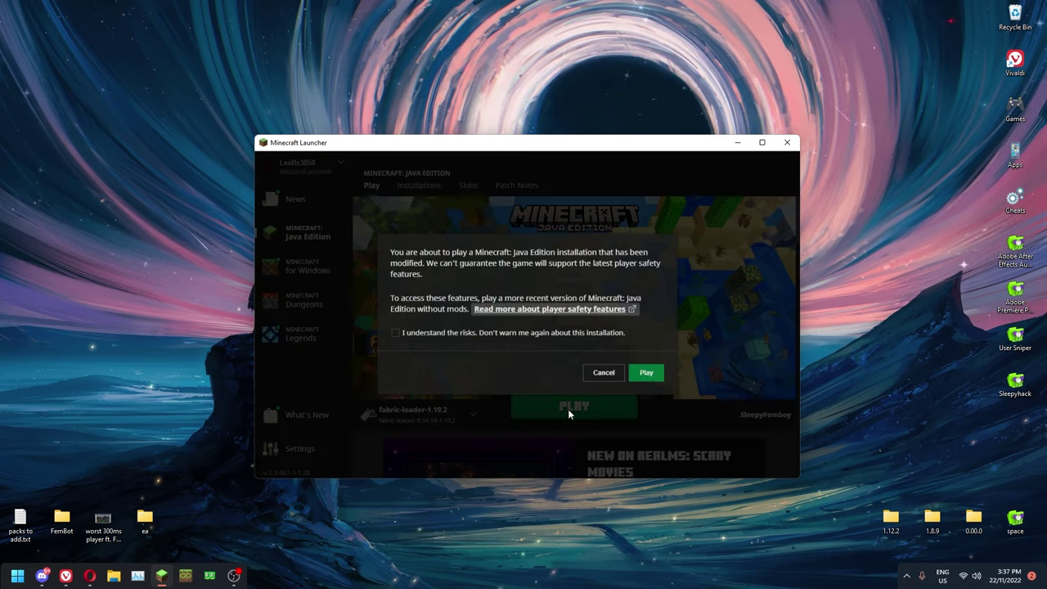
pyautogui.click(563, 337)
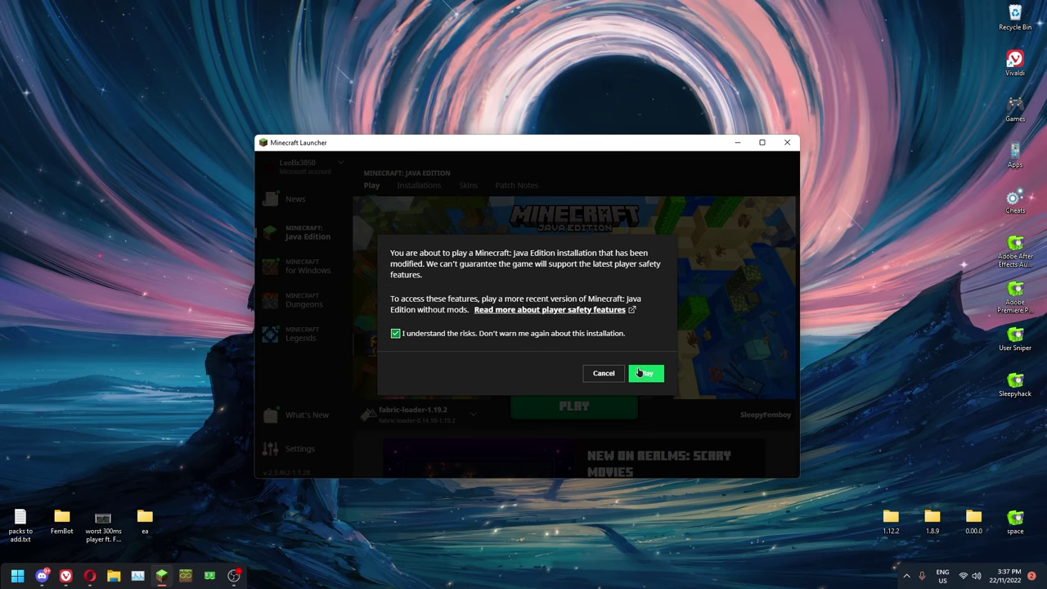
pyautogui.click(647, 373)
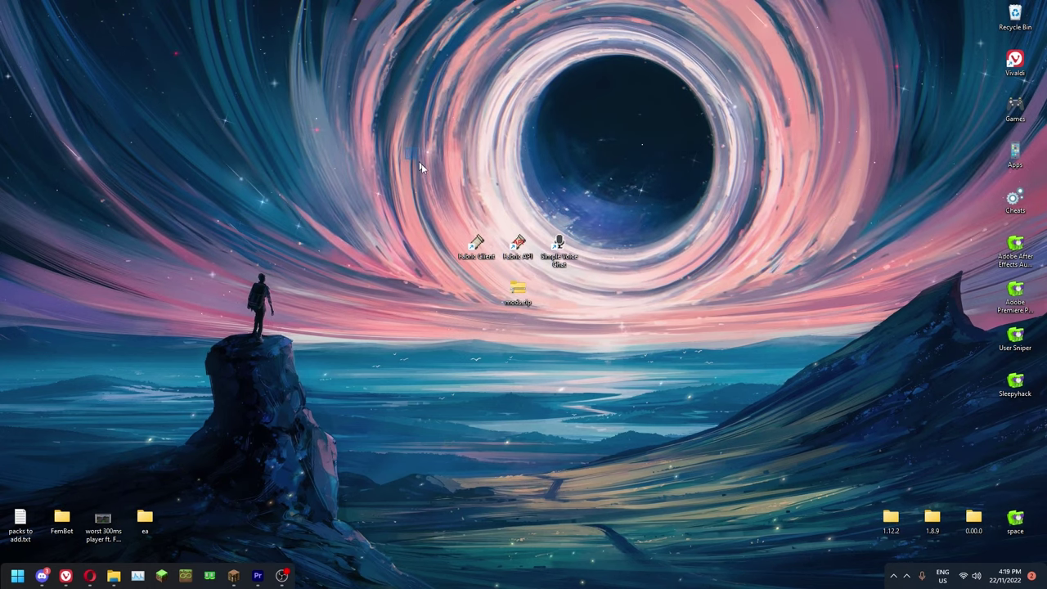
pyautogui.moveTo(404, 148); pyautogui.dragTo(638, 338)
pyautogui.click(638, 340)
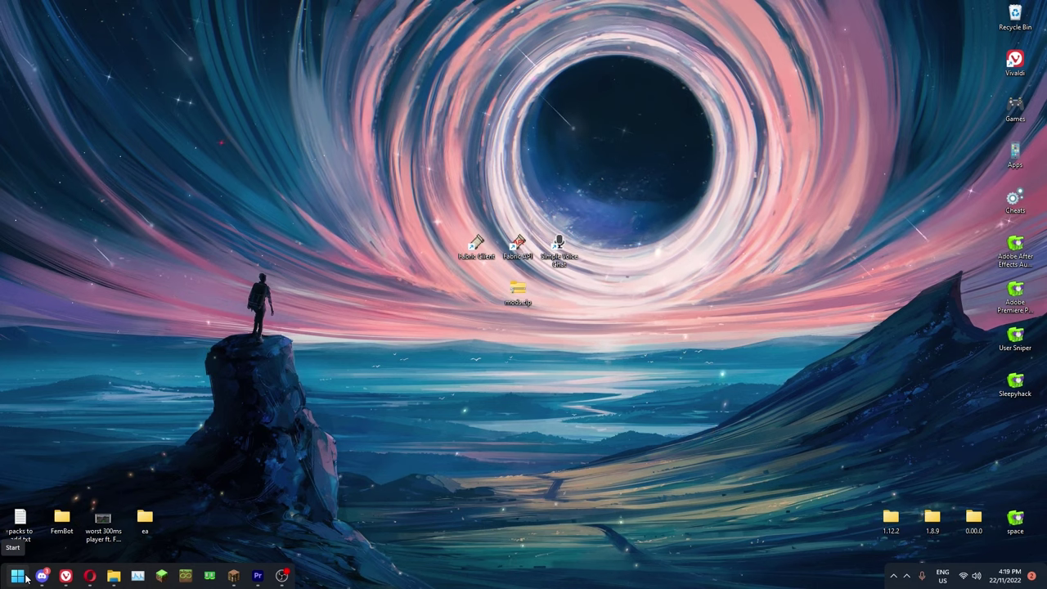
# Step: Open the .minecraft mods folder through %appdata% and move its window aside to uncover the desktop's mods.zip
pyautogui.press('super+r')
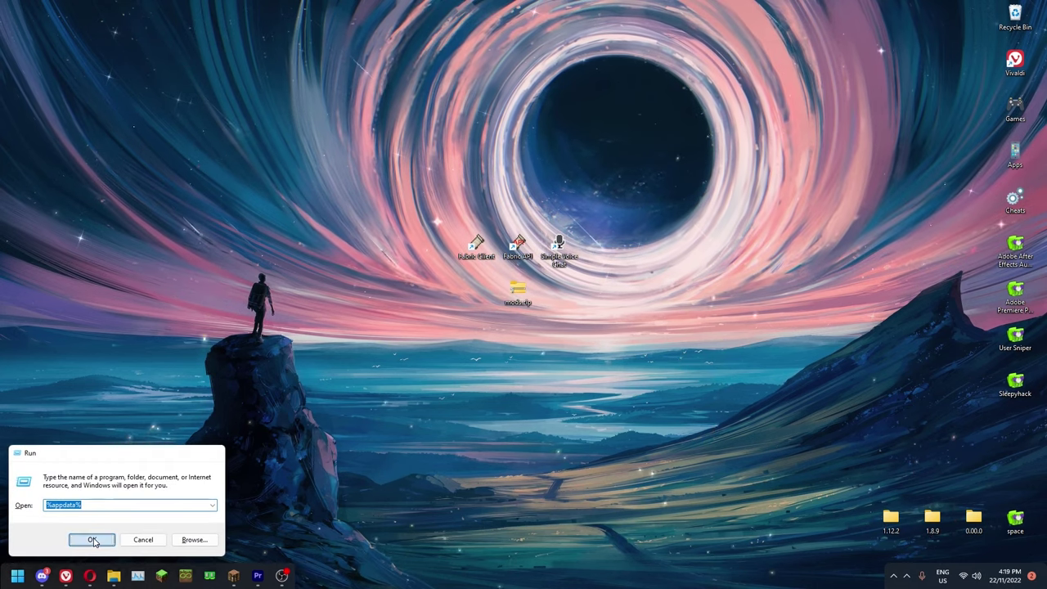
pyautogui.press('Escape')
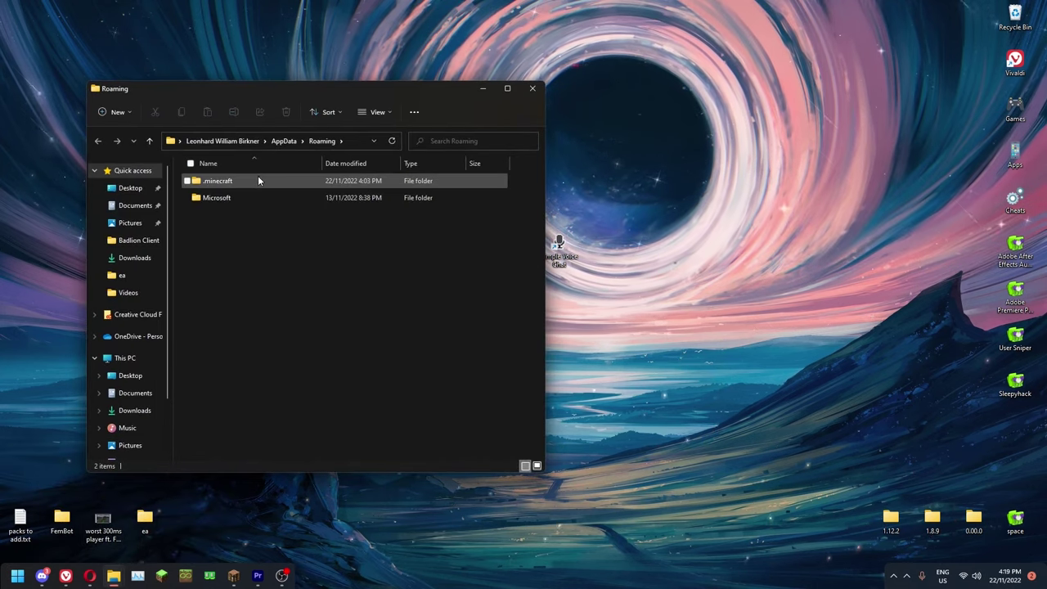
pyautogui.doubleClick(257, 175)
pyautogui.doubleClick(234, 282)
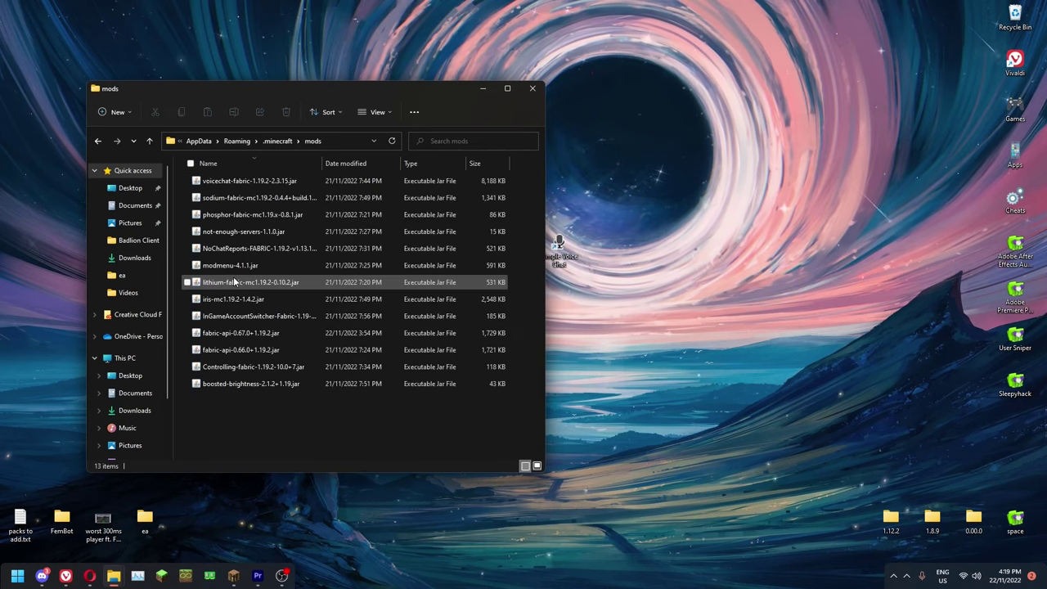
pyautogui.moveTo(277, 89); pyautogui.dragTo(198, 94)
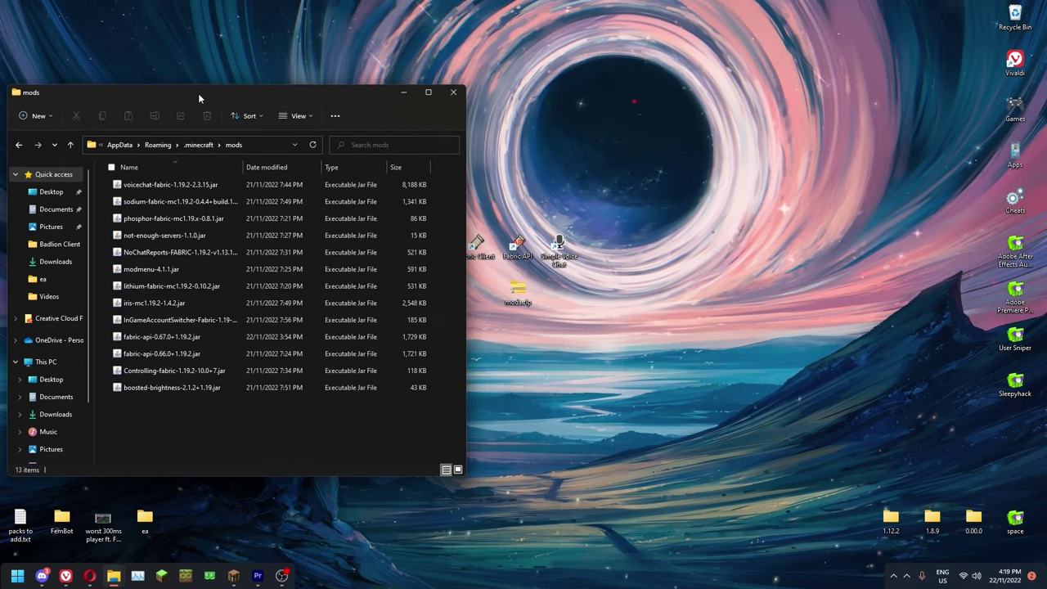
# Step: Delete all existing mod .jar files from the mods folder, cancelling the file-in-use prompt and repeating the deletion for the remaining files
pyautogui.moveTo(228, 421); pyautogui.dragTo(188, 185)
pyautogui.rightClick(192, 185)
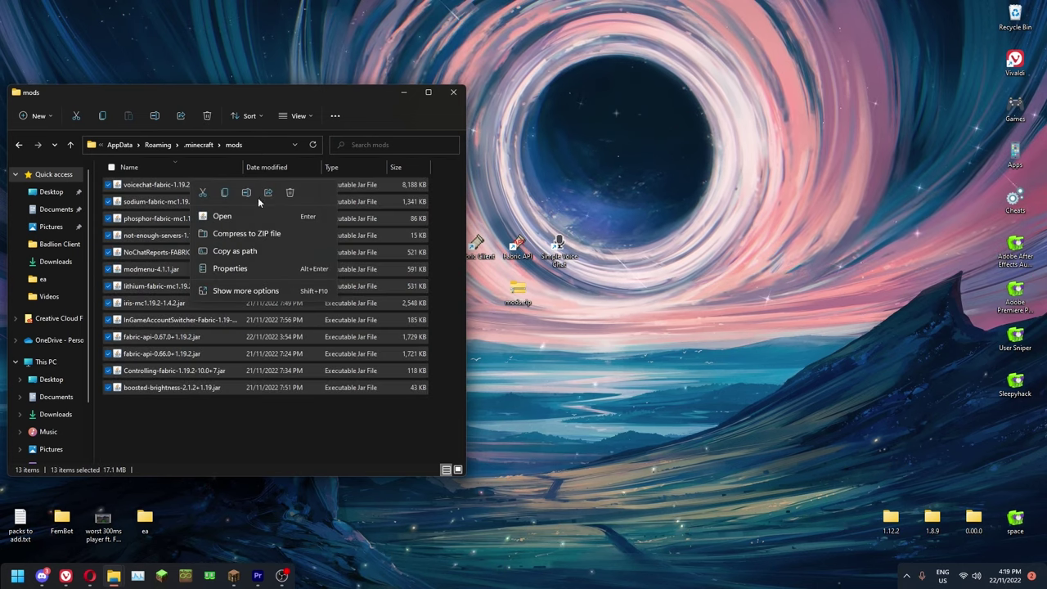
pyautogui.click(290, 193)
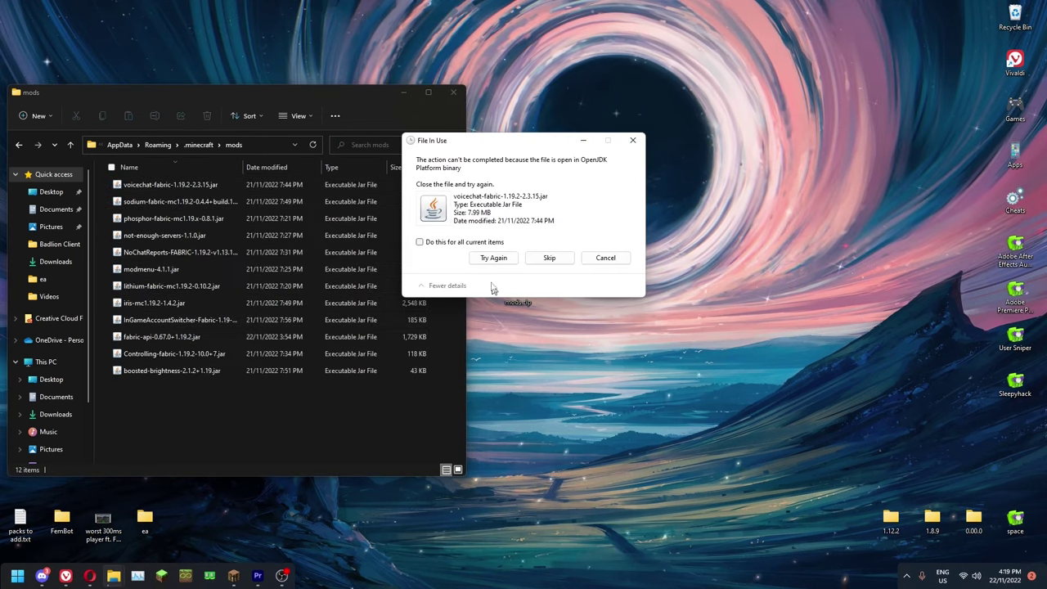
pyautogui.click(632, 142)
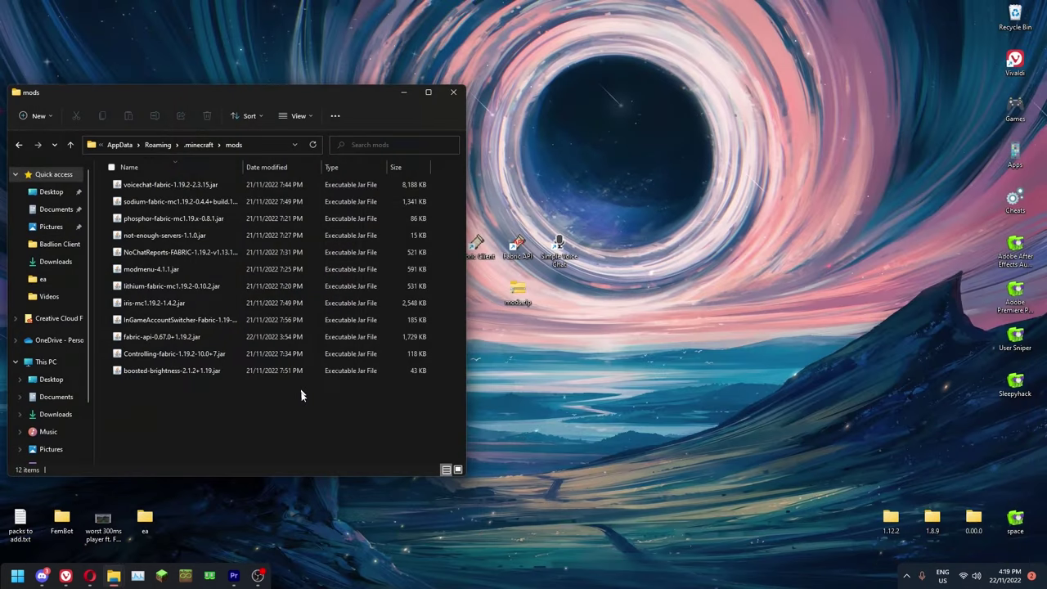
pyautogui.moveTo(301, 395); pyautogui.dragTo(203, 177)
pyautogui.rightClick(203, 177)
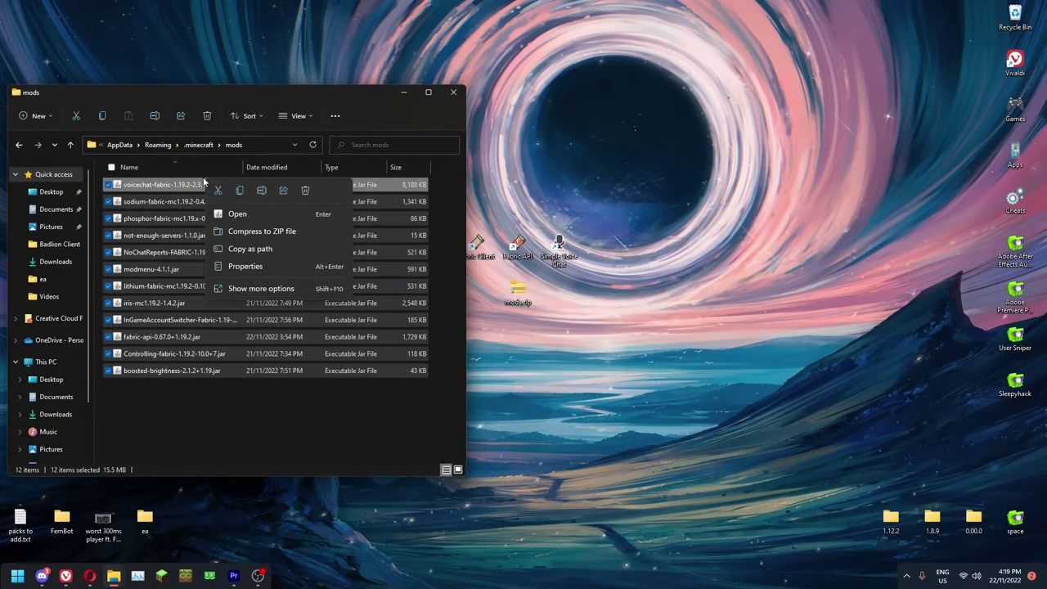
pyautogui.click(304, 189)
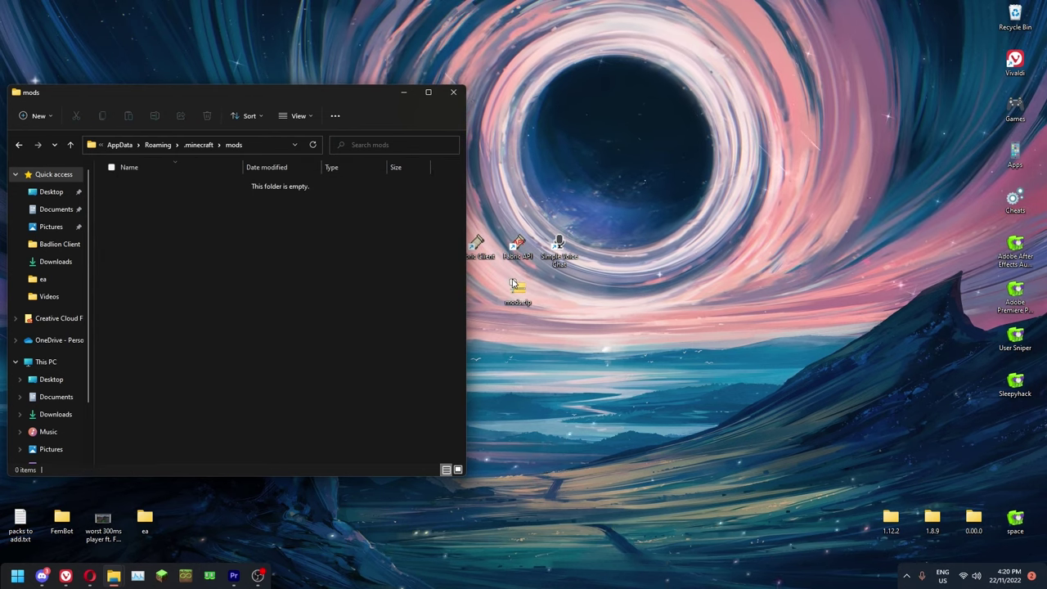
# Step: Open mods.zip from the desktop beside the mods folder and copy all its .jar files into that folder
pyautogui.click(514, 290)
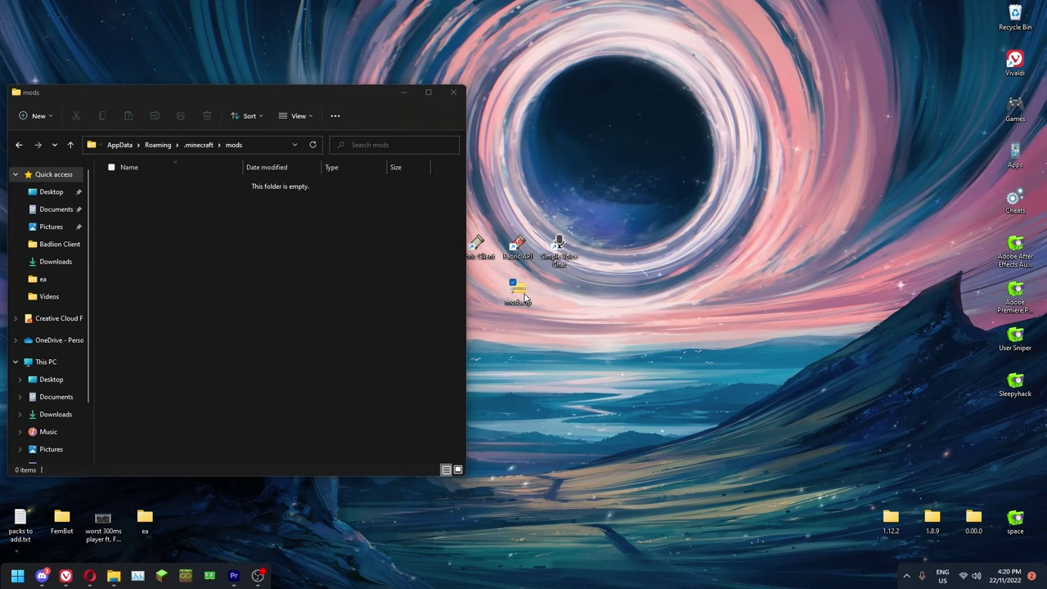
pyautogui.doubleClick(525, 299)
pyautogui.moveTo(333, 109); pyautogui.dragTo(844, 95)
pyautogui.moveTo(739, 396); pyautogui.dragTo(273, 283)
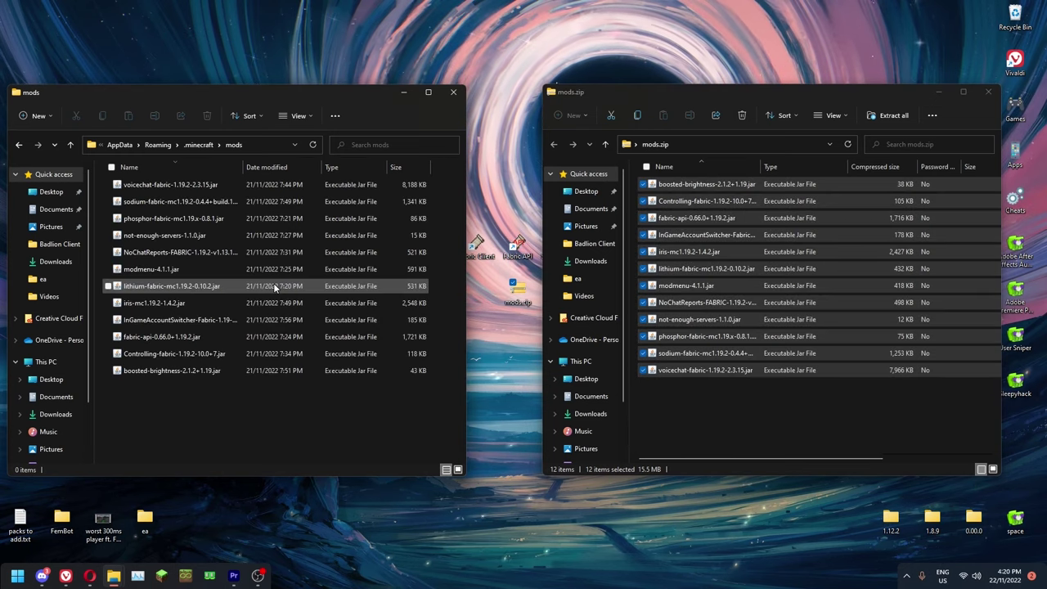
# Step: Compare the .jar files in the mods folder with those in mods.zip, and close both folder windows
pyautogui.moveTo(340, 426); pyautogui.dragTo(275, 185)
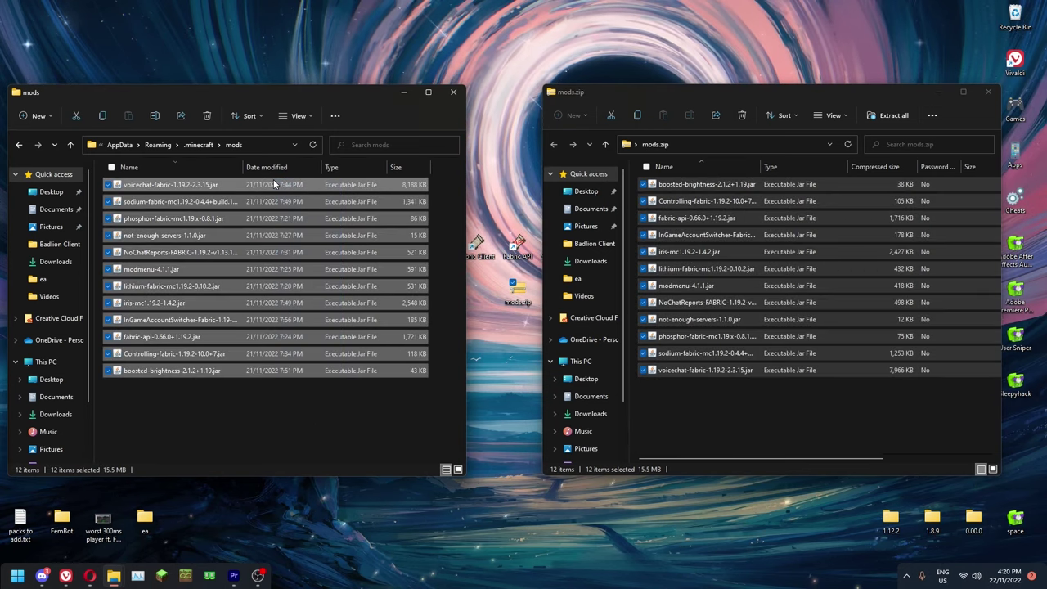
pyautogui.moveTo(739, 400); pyautogui.dragTo(723, 178)
pyautogui.click(225, 188)
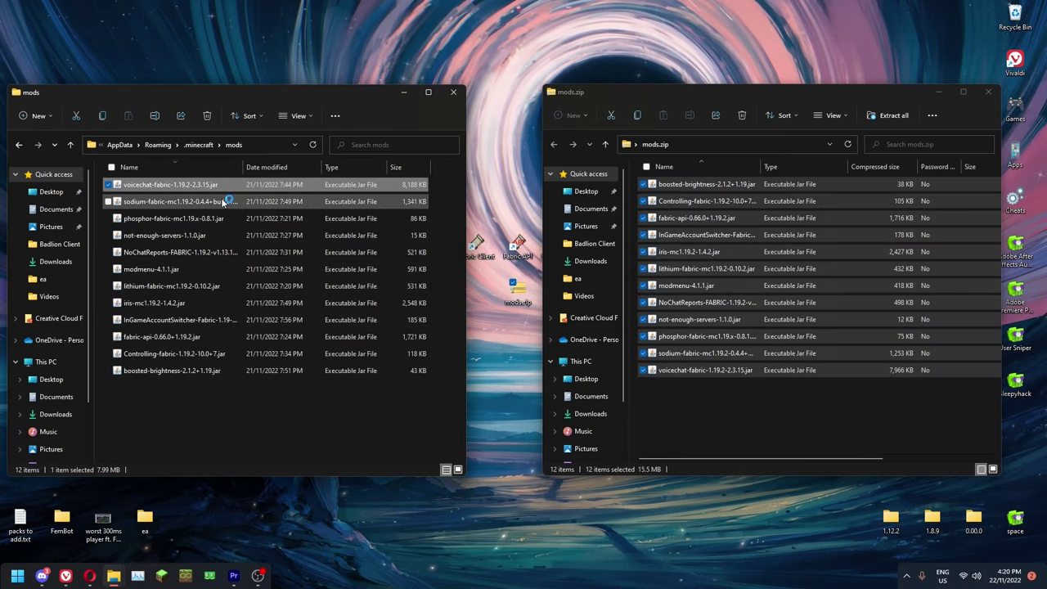
pyautogui.moveTo(227, 401); pyautogui.dragTo(207, 187)
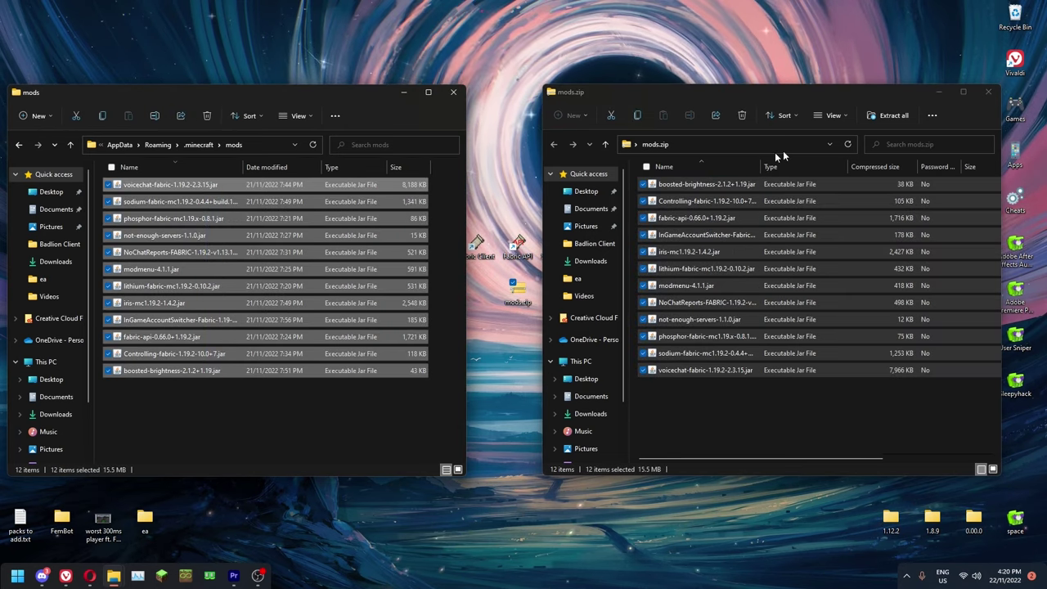
pyautogui.click(452, 92)
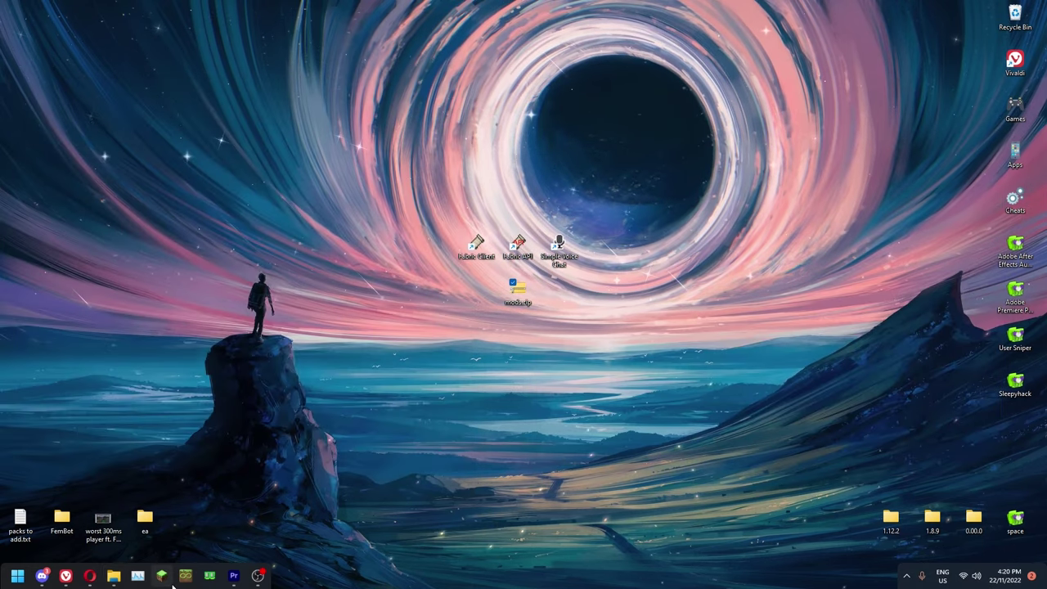
# Step: Switch to the Minecraft Launcher, start the modded Minecraft 1.19.2 and maximize the game window
pyautogui.click(171, 583)
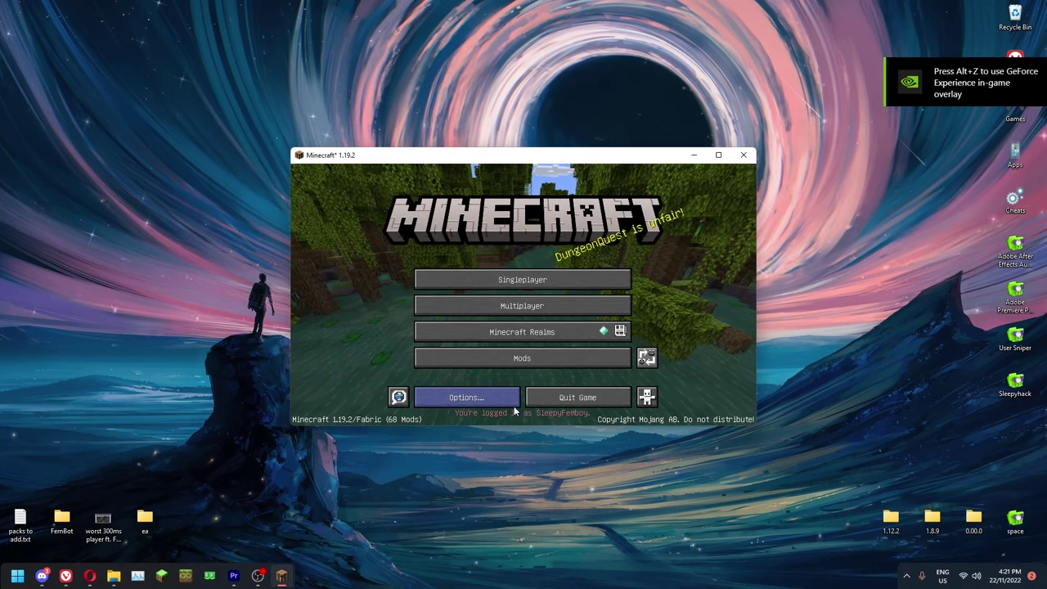
pyautogui.click(716, 156)
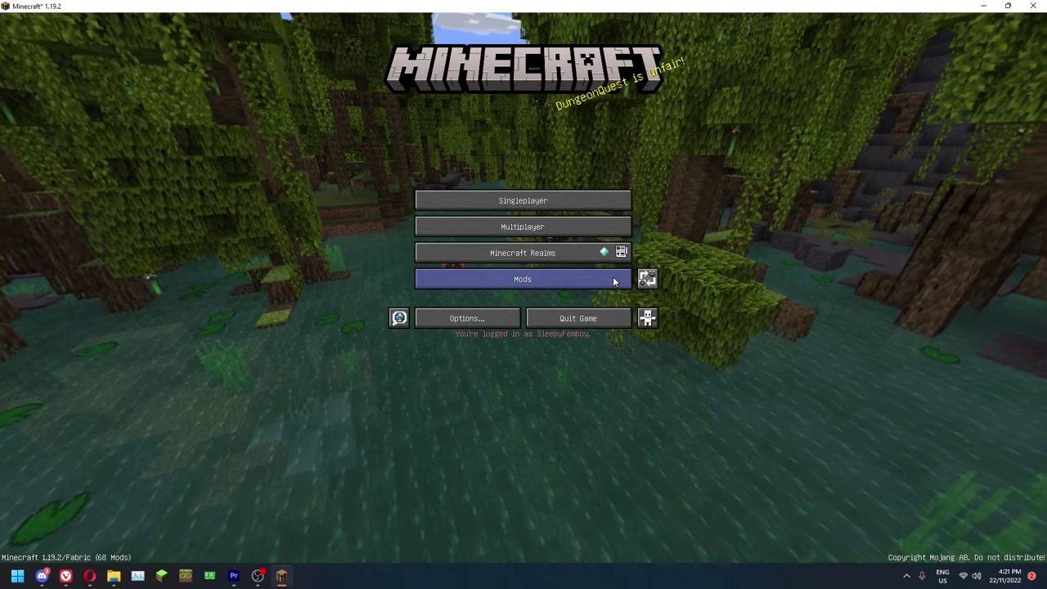
# Step: Examine the game's list of installed mods, including several entries' details, and return to the title screen
pyautogui.click(609, 280)
pyautogui.scroll(-2, 515, 253)
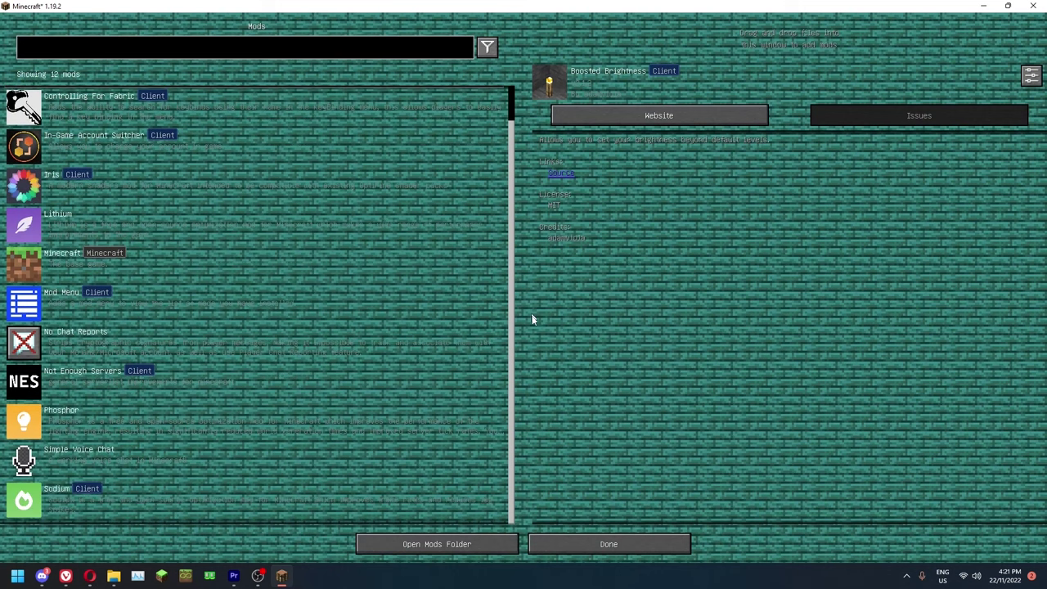
pyautogui.scroll(2, 517, 260)
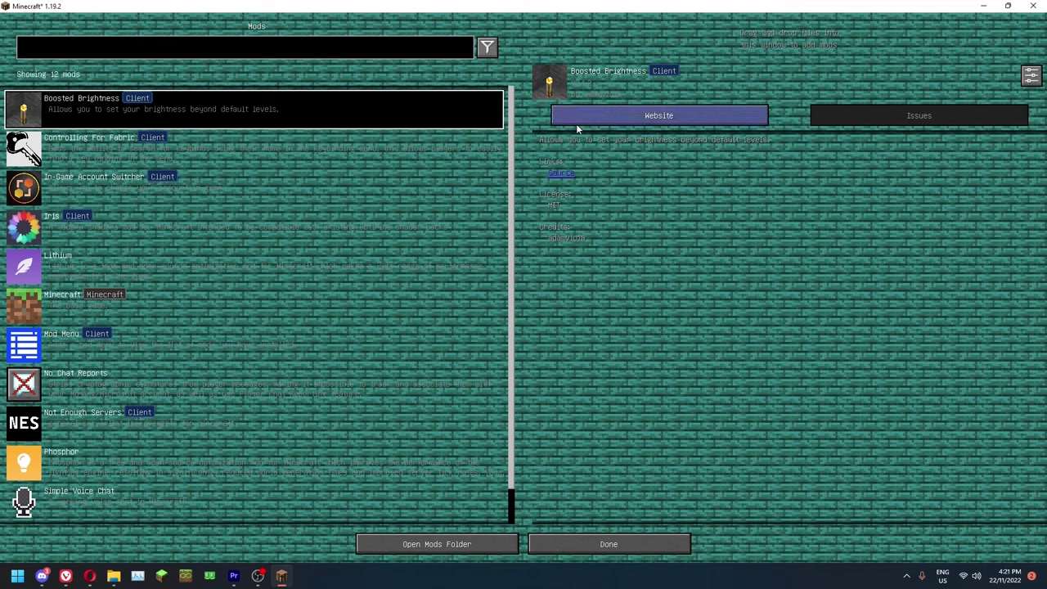
pyautogui.click(400, 164)
pyautogui.click(399, 214)
pyautogui.click(394, 255)
pyautogui.click(395, 303)
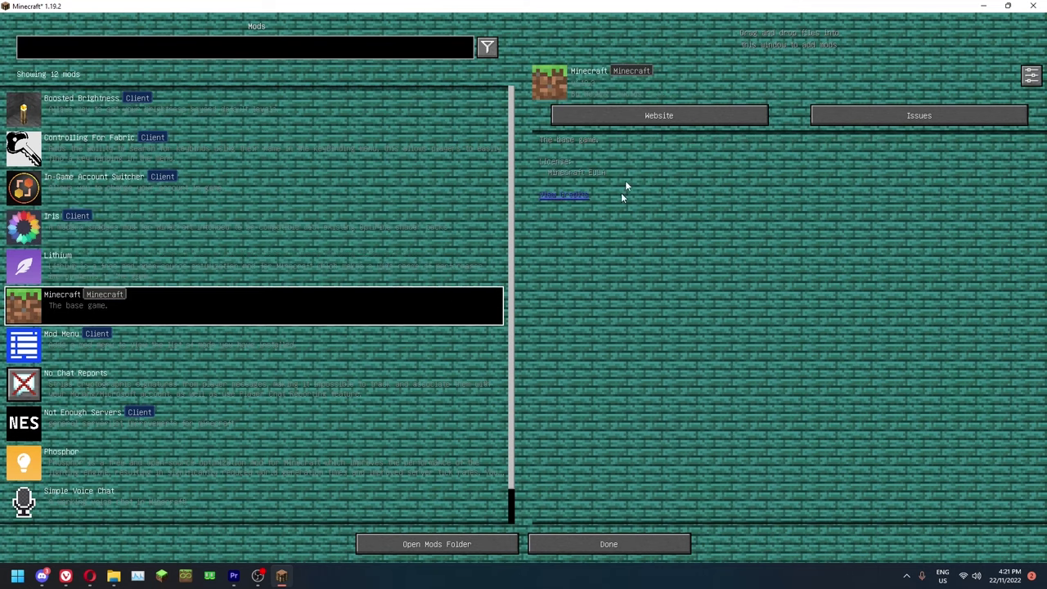
pyautogui.click(628, 545)
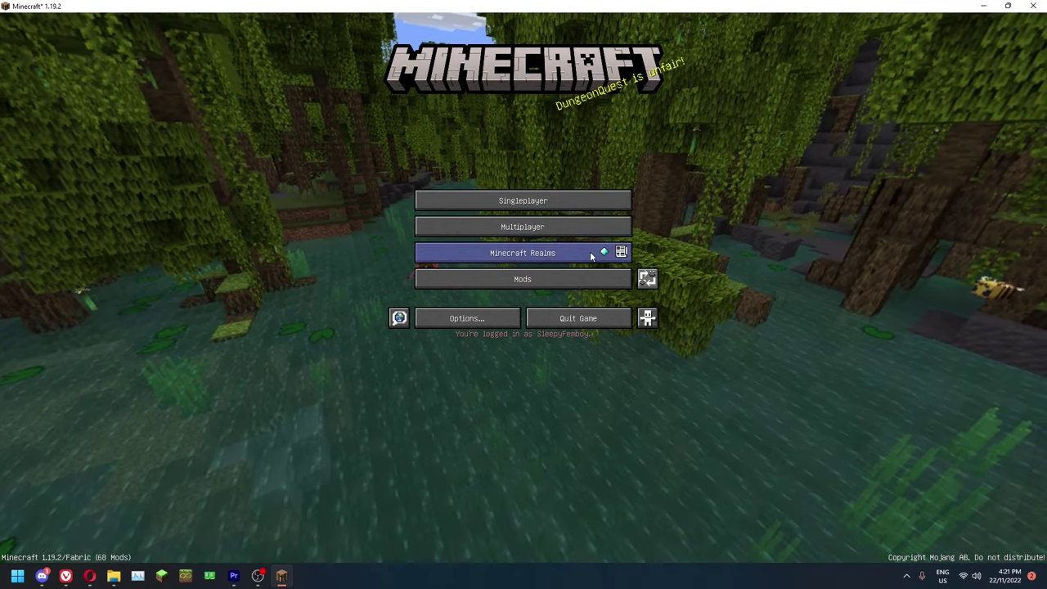
# Step: Join the OG Network server from the multiplayer list and enter Survival Multiplayer through its server selector
pyautogui.click(570, 230)
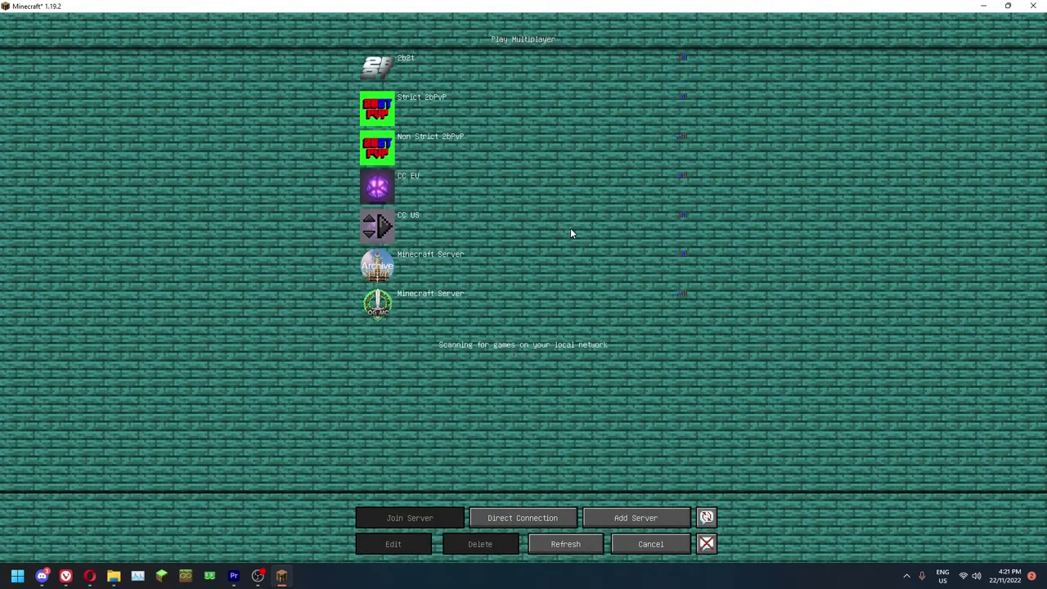
pyautogui.click(382, 306)
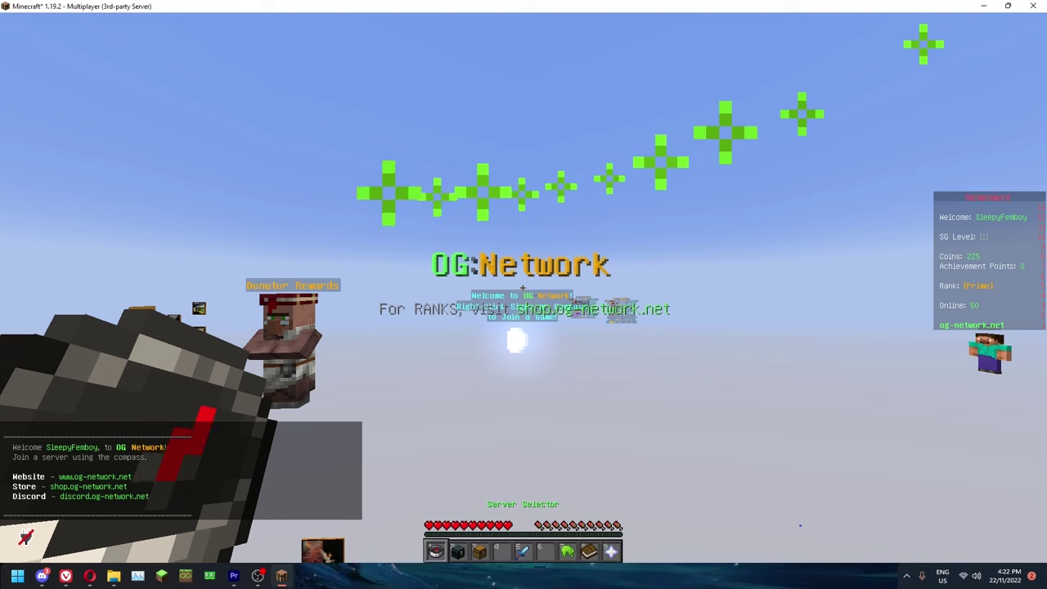
pyautogui.rightClick(523, 287)
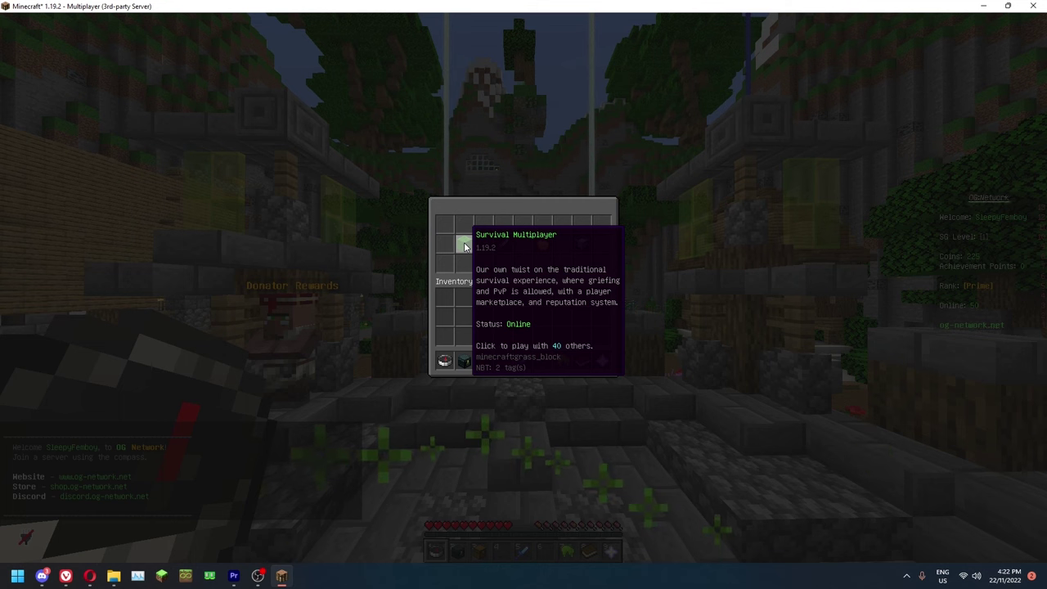
pyautogui.click(464, 245)
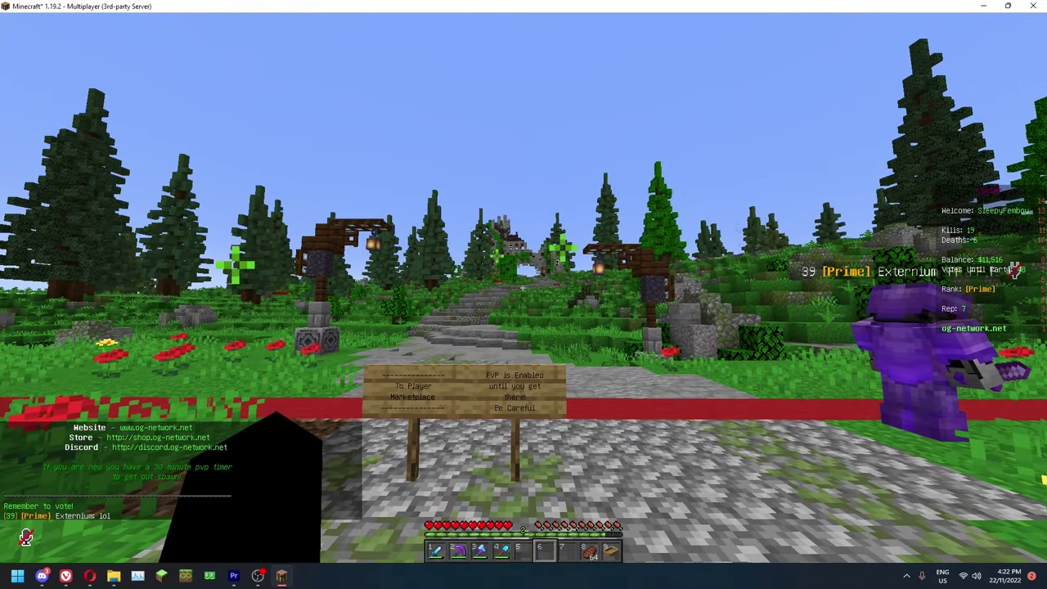
# Step: Open the key binds in the game's control options and examine the Voice Chat bindings
pyautogui.press('Escape')
pyautogui.click(469, 263)
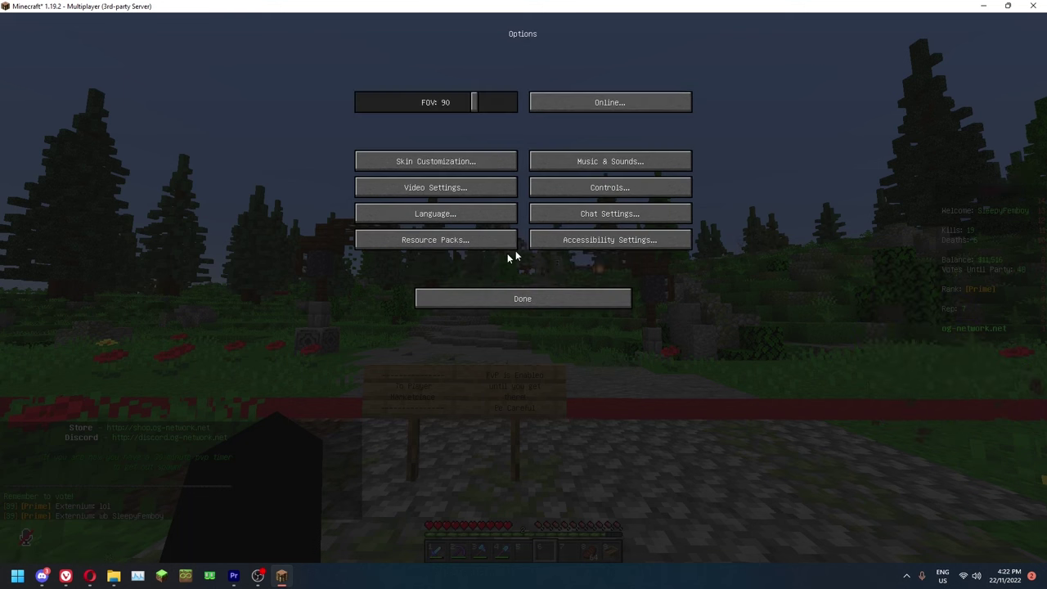
pyautogui.click(581, 190)
pyautogui.click(600, 105)
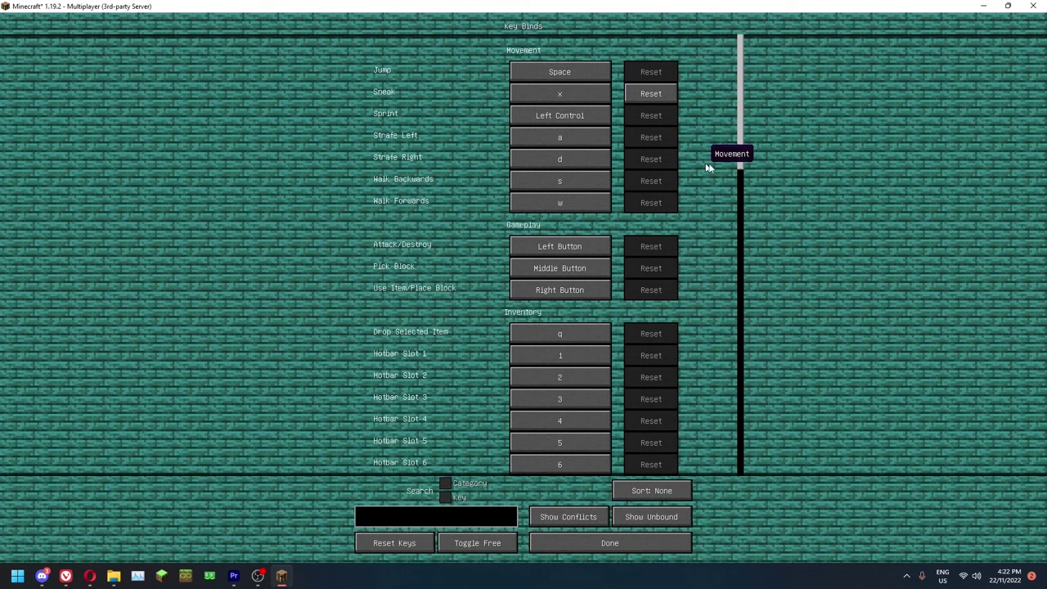
pyautogui.moveTo(736, 164); pyautogui.dragTo(751, 468)
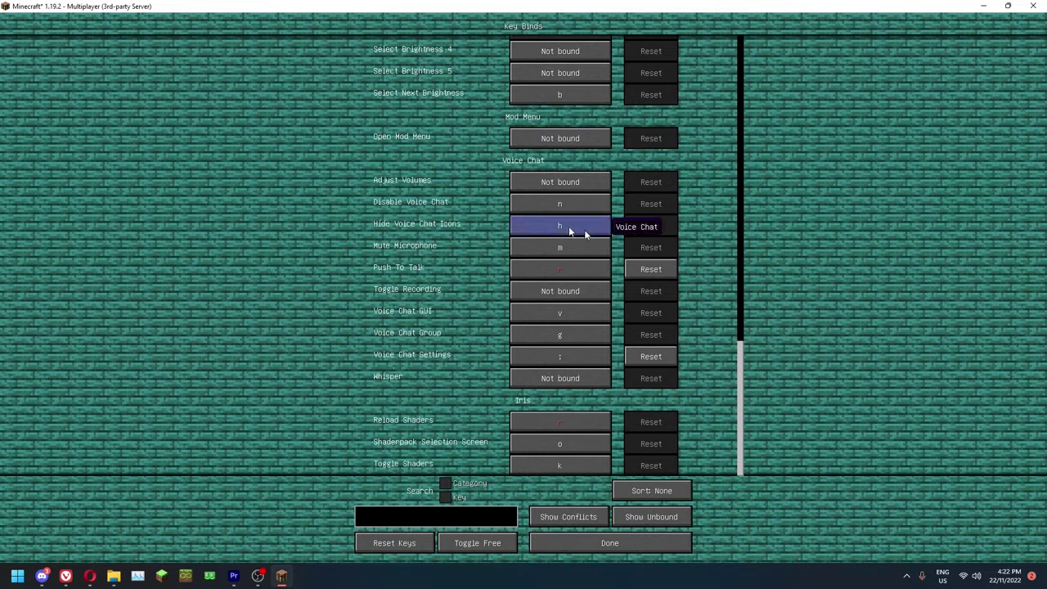
pyautogui.scroll(1, 524, 336)
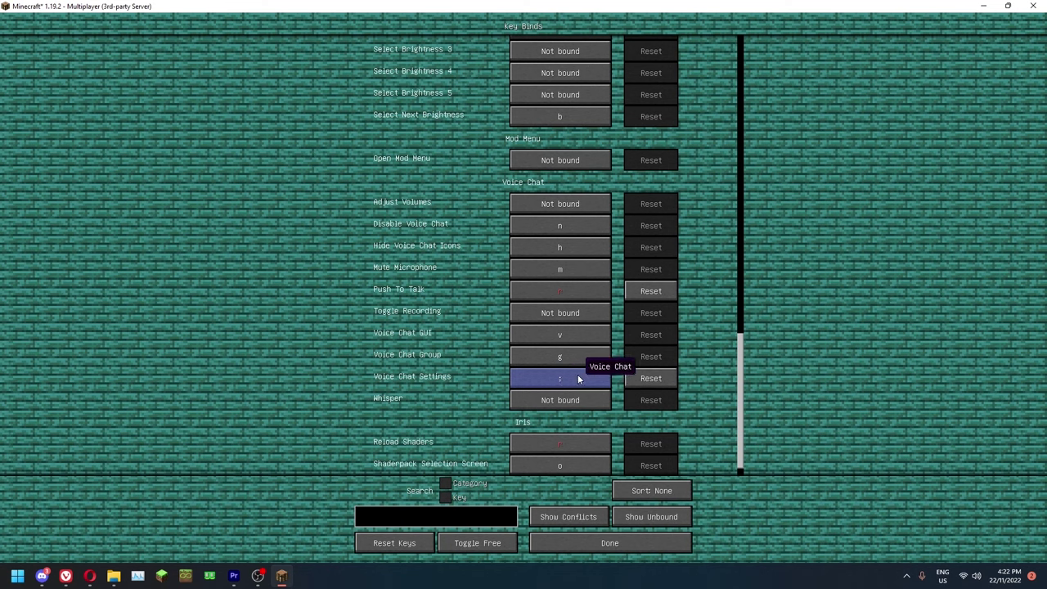
# Step: Close the key binds and options to return to the game and open the voice chat settings
pyautogui.click(612, 543)
pyautogui.press('Escape')
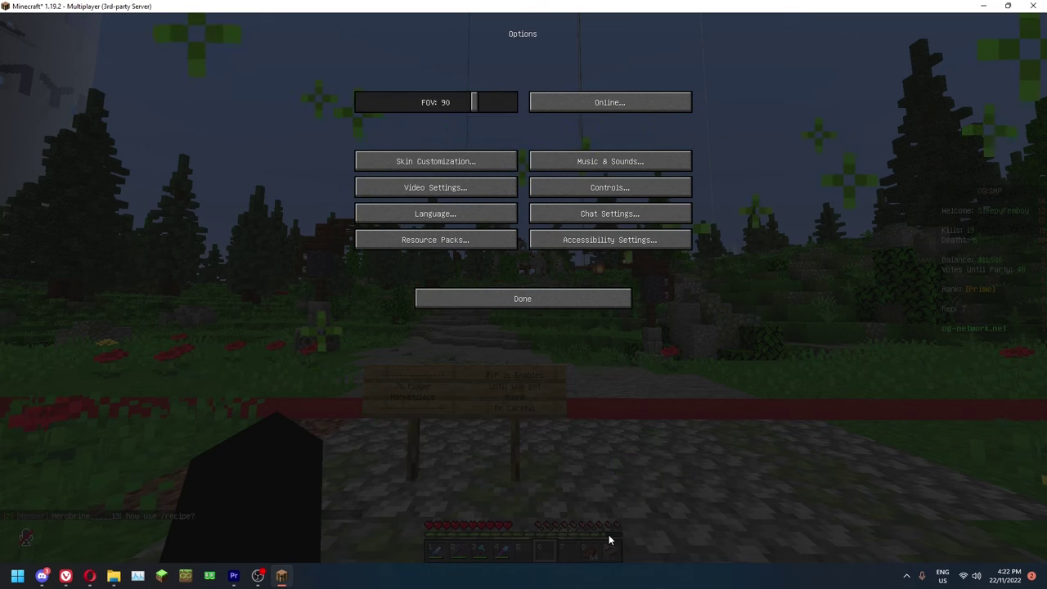
pyautogui.press('Escape')
pyautogui.press('Escape')
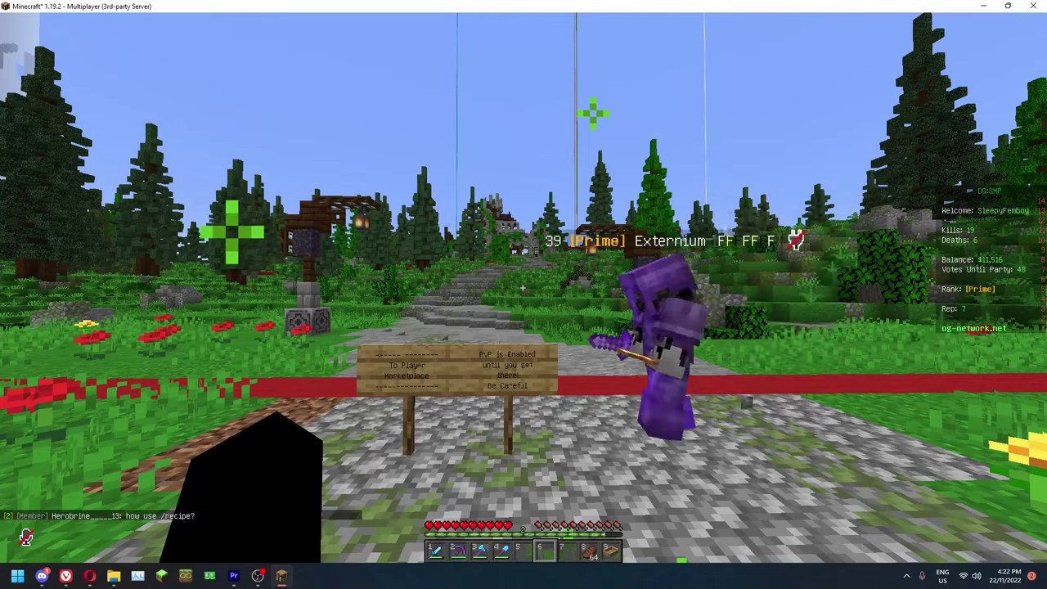
pyautogui.press('v')
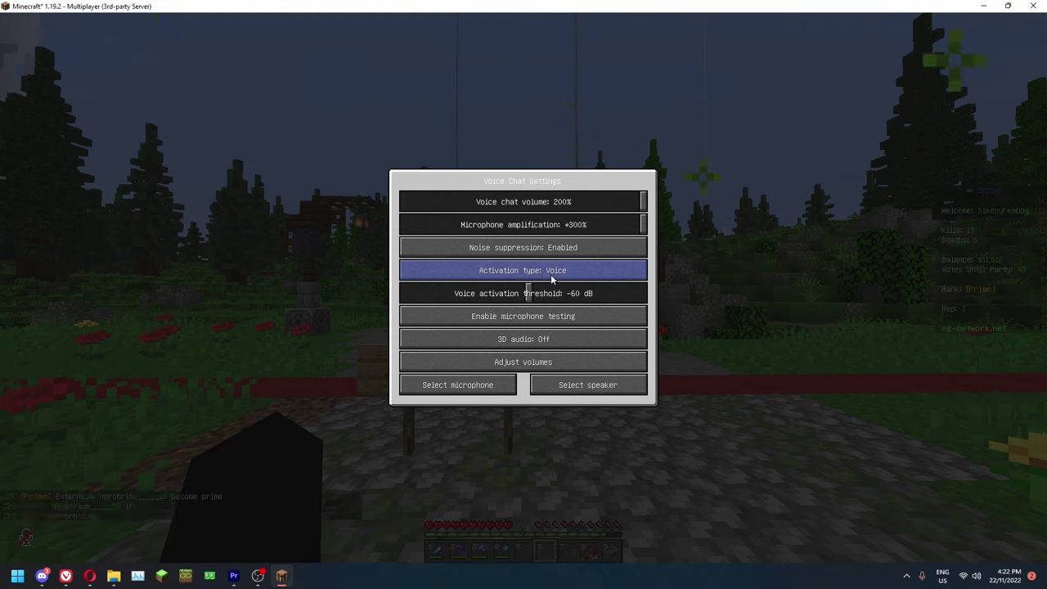
# Step: Try Push to talk as the voice chat activation type and switch back to Voice
pyautogui.click(536, 275)
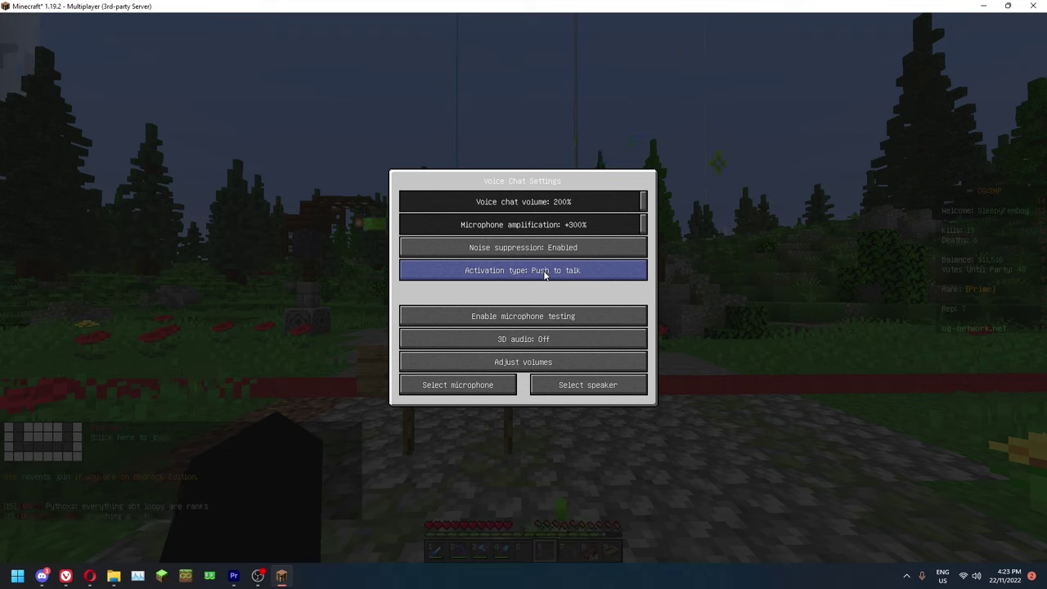
pyautogui.click(522, 274)
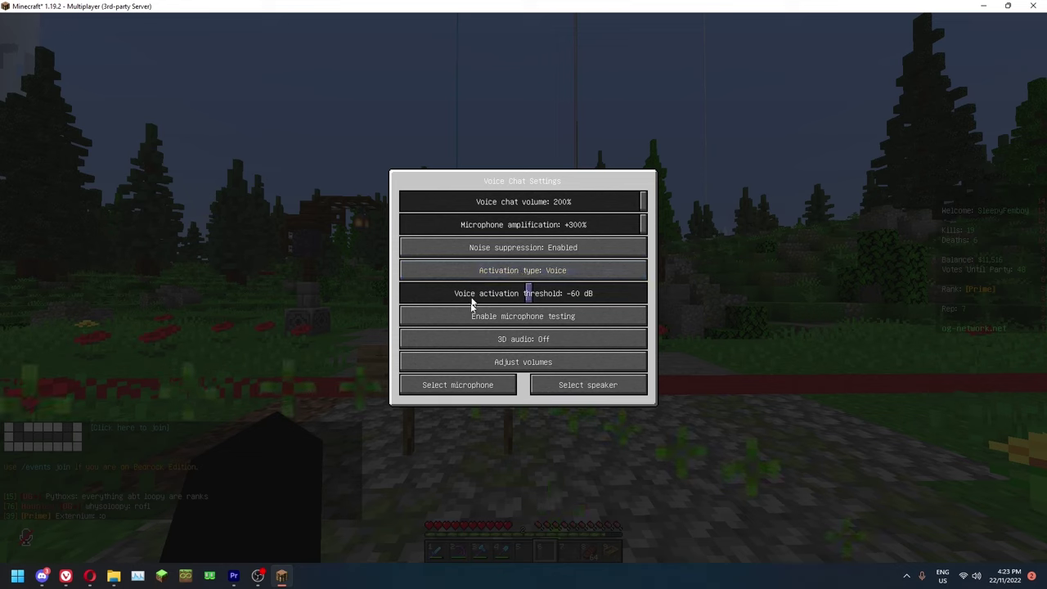
# Step: Check the list of available microphones and run the microphone test against the voice activation threshold
pyautogui.click(468, 389)
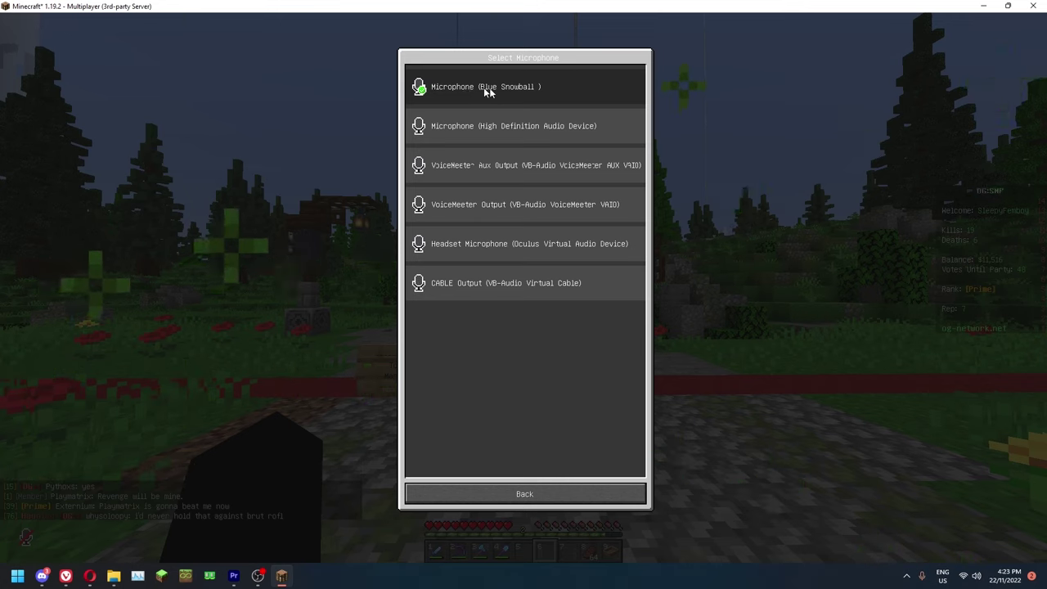
pyautogui.click(530, 485)
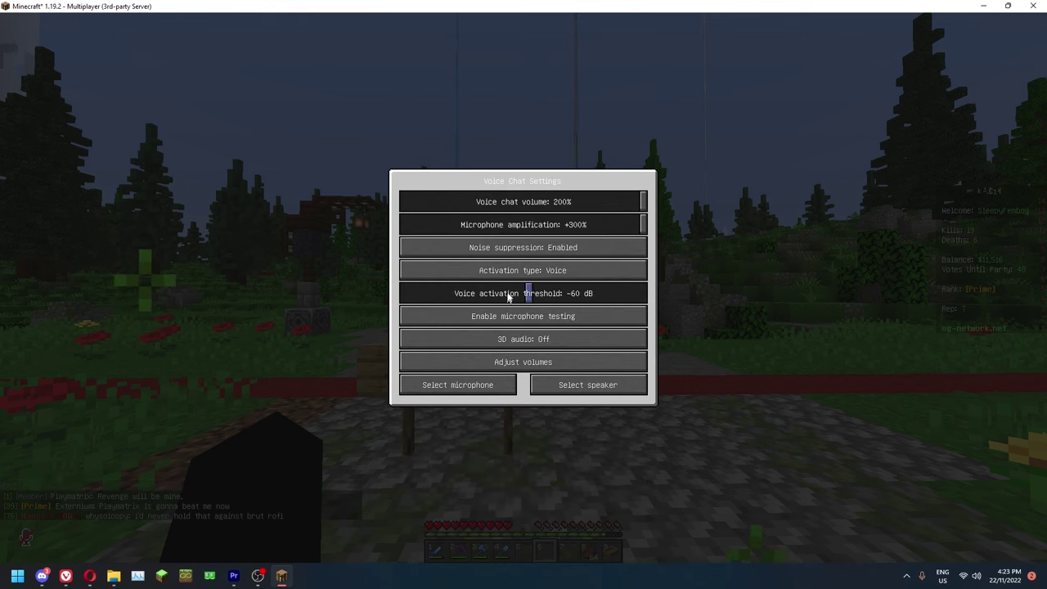
pyautogui.click(553, 319)
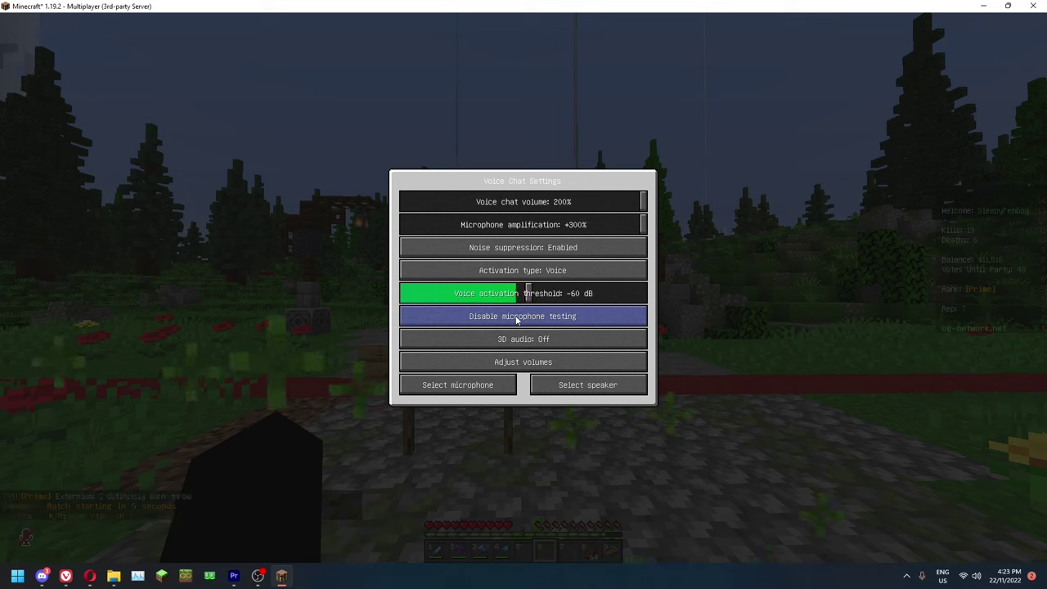
pyautogui.click(517, 319)
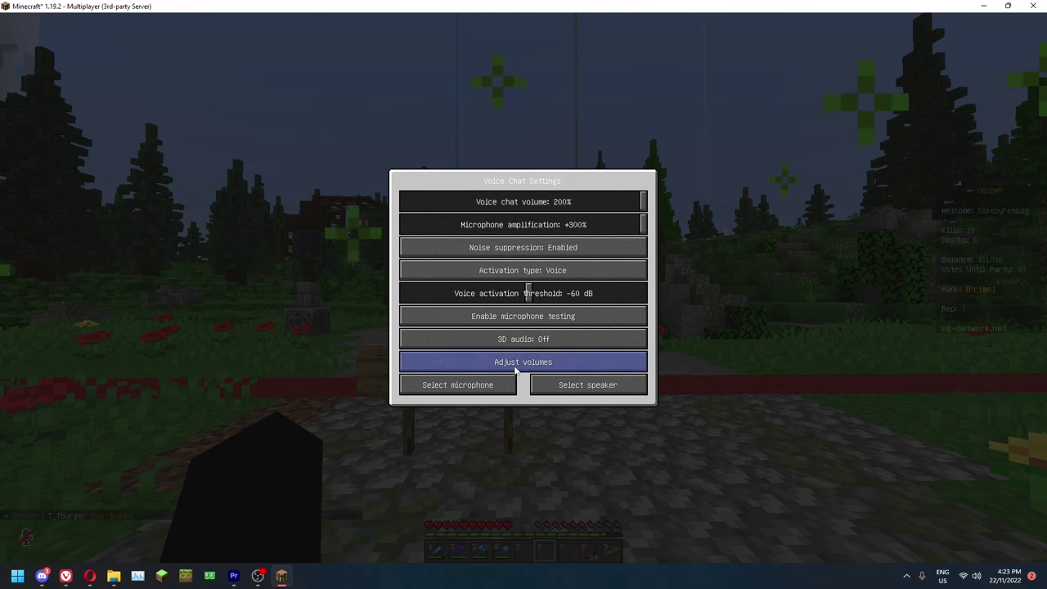
# Step: Examine the per-player amplification sliders in the voice chat's volume adjustments and close the list
pyautogui.click(513, 370)
pyautogui.scroll(-3, 483, 246)
pyautogui.scroll(3, 472, 254)
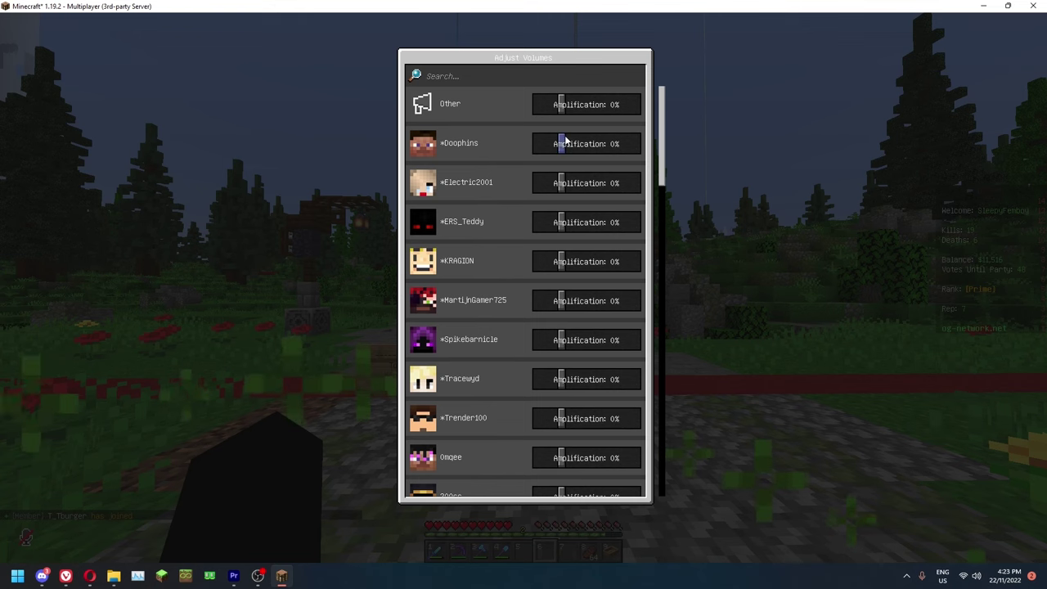
pyautogui.scroll(-3, 441, 277)
pyautogui.scroll(-6, 442, 276)
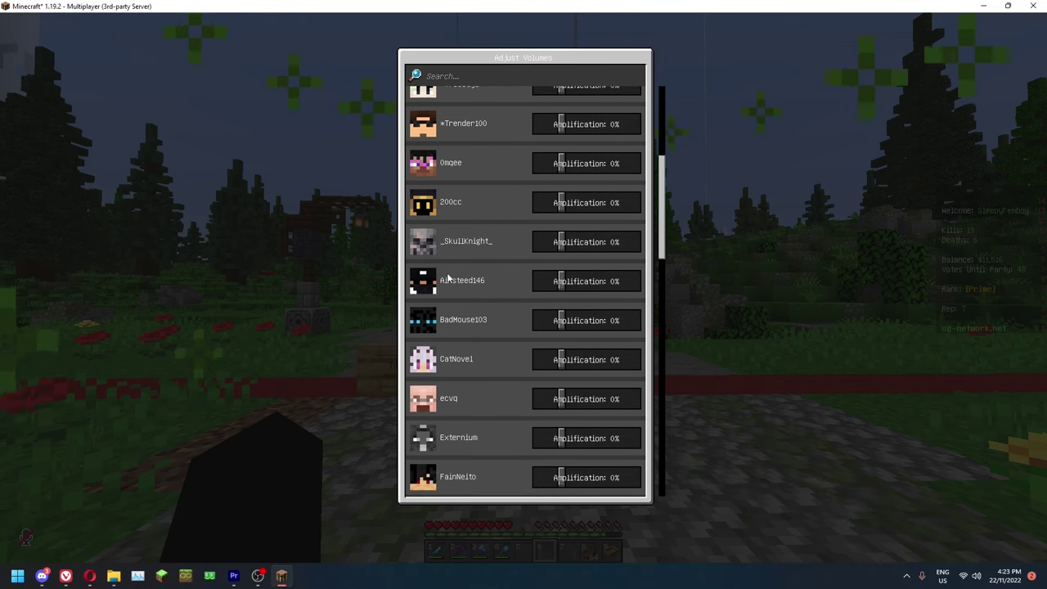
pyautogui.press('Escape')
# Step: Enable shaders with the Sildur's+Vibrant+Shaders+v1.40+High.zip pack in the game's video settings and return to the game
pyautogui.press('Escape')
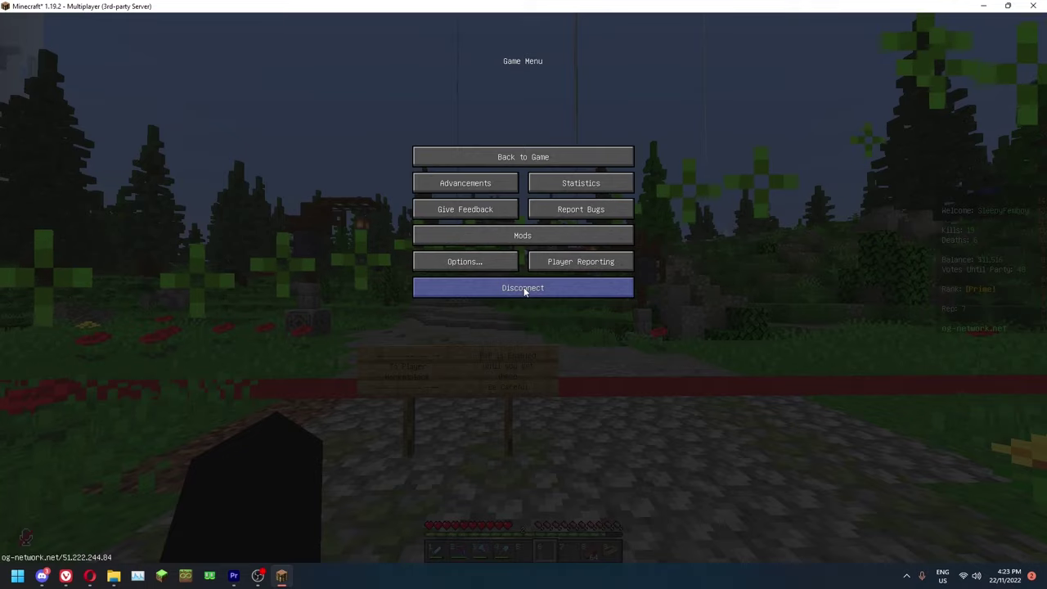
pyautogui.click(498, 260)
pyautogui.click(452, 186)
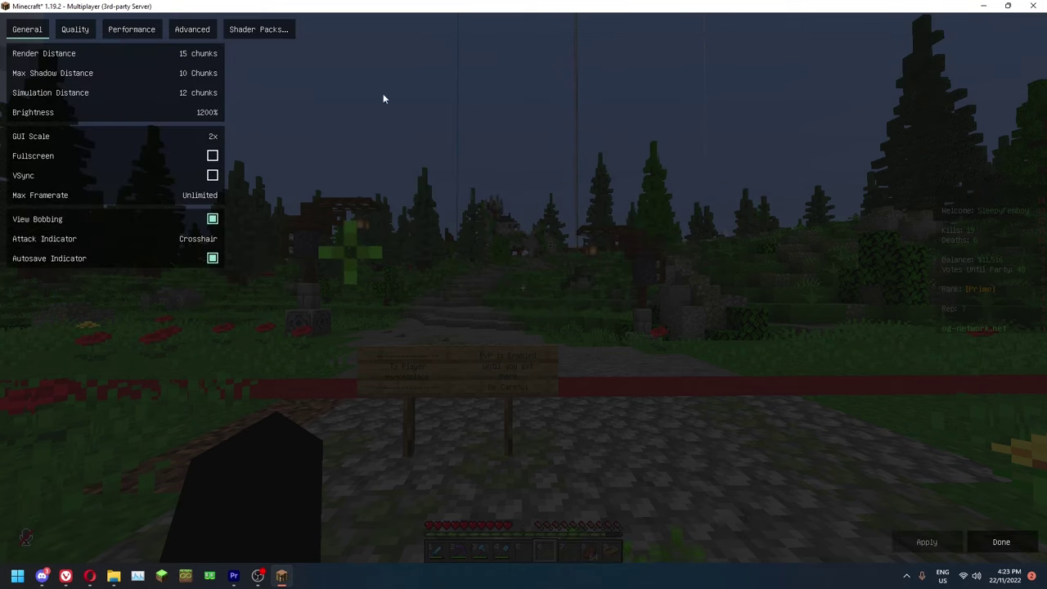
pyautogui.click(270, 28)
pyautogui.click(428, 69)
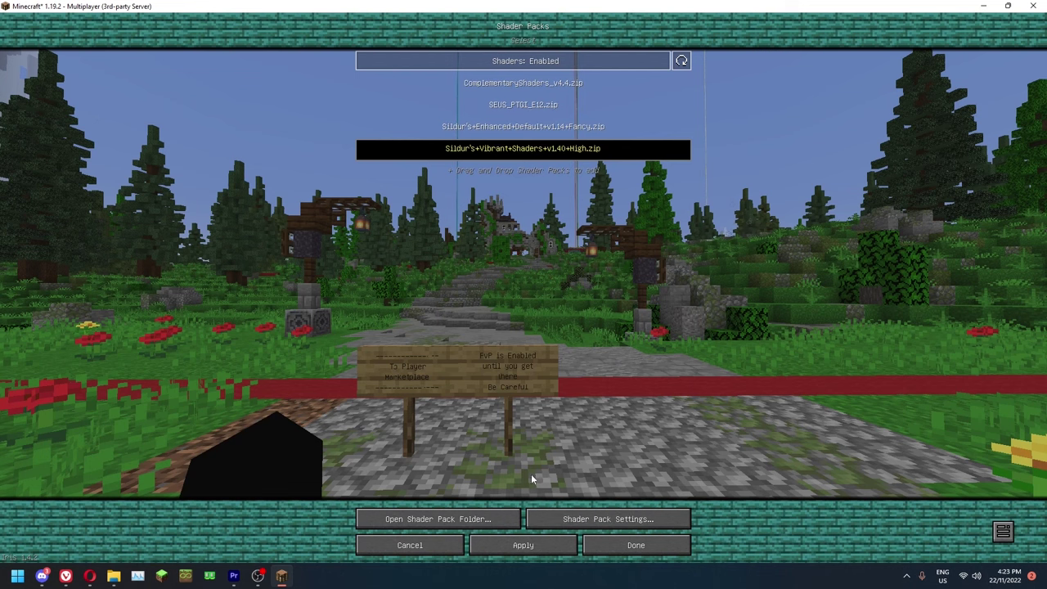
pyautogui.click(625, 547)
pyautogui.press('Escape')
pyautogui.press('Escape')
pyautogui.press('Escape')
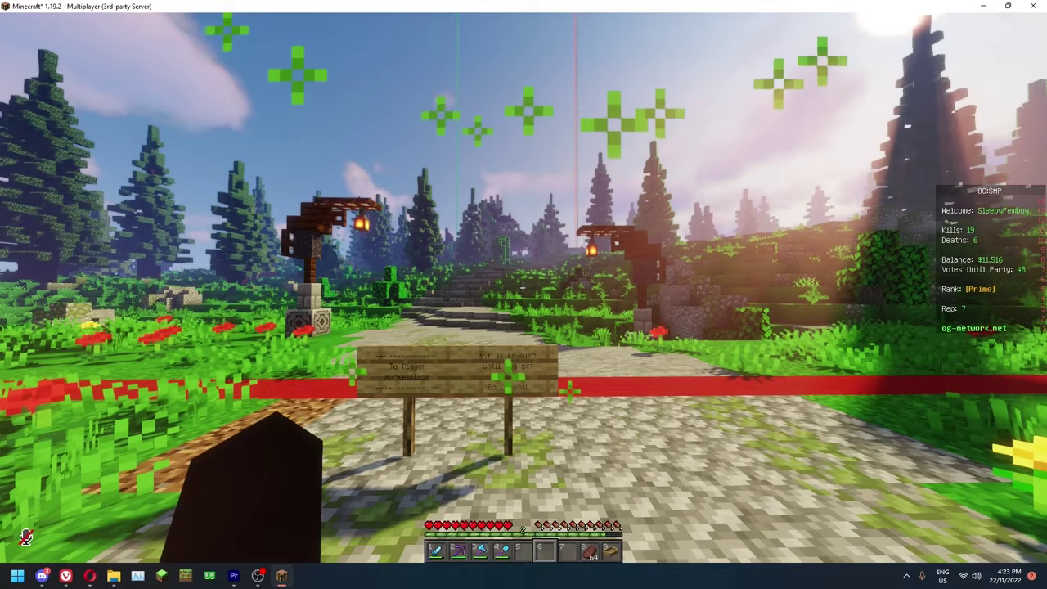